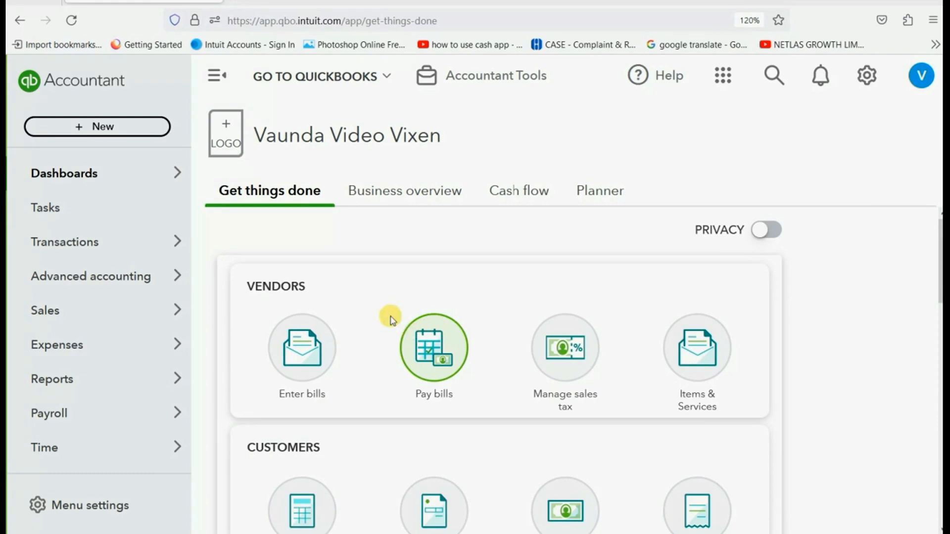
# Step: Start a new customer invoice and zoom the browser page back out to its default size
pyautogui.click(105, 126)
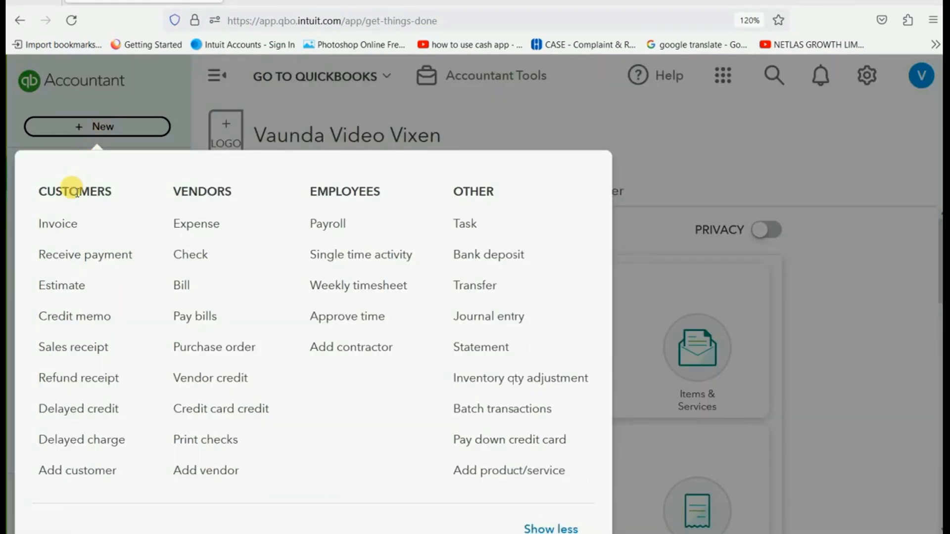
pyautogui.click(71, 223)
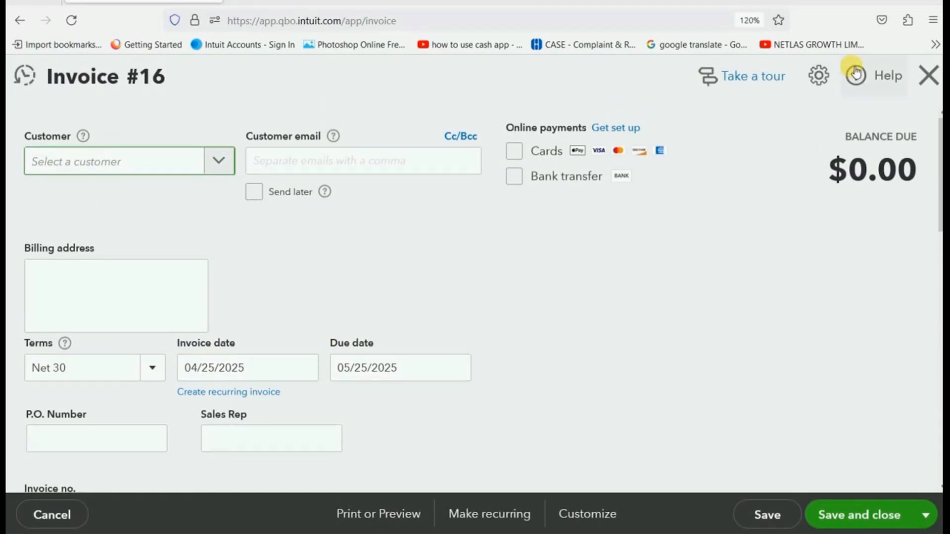
pyautogui.click(932, 20)
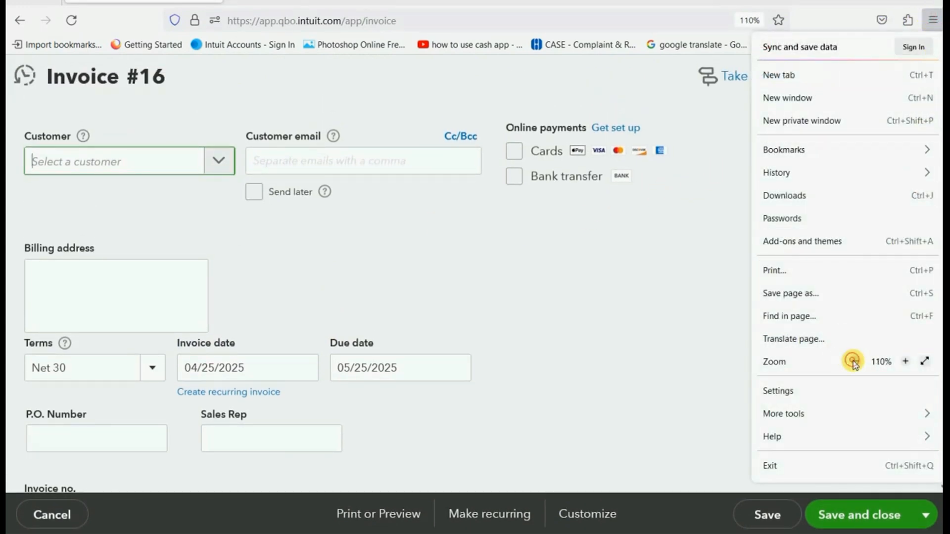
pyautogui.click(853, 361)
pyautogui.click(853, 361)
pyautogui.click(663, 227)
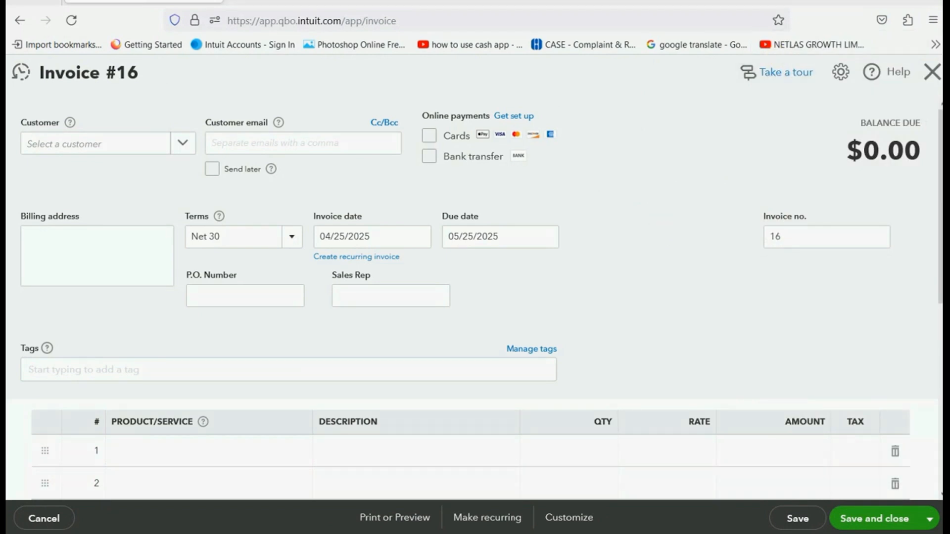
# Step: Assign the invoice to the third customer in the list and set the invoice date to 04/01/2025
pyautogui.click(181, 143)
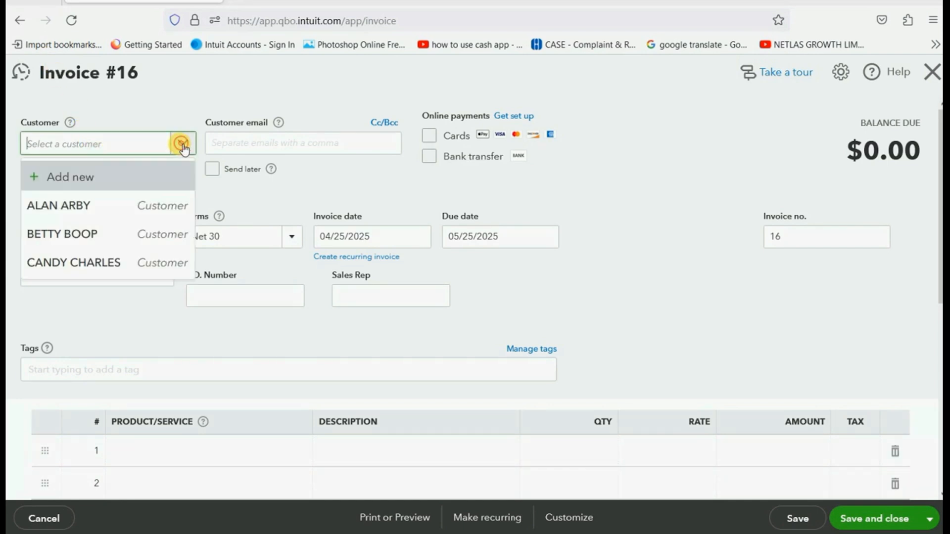
pyautogui.click(130, 261)
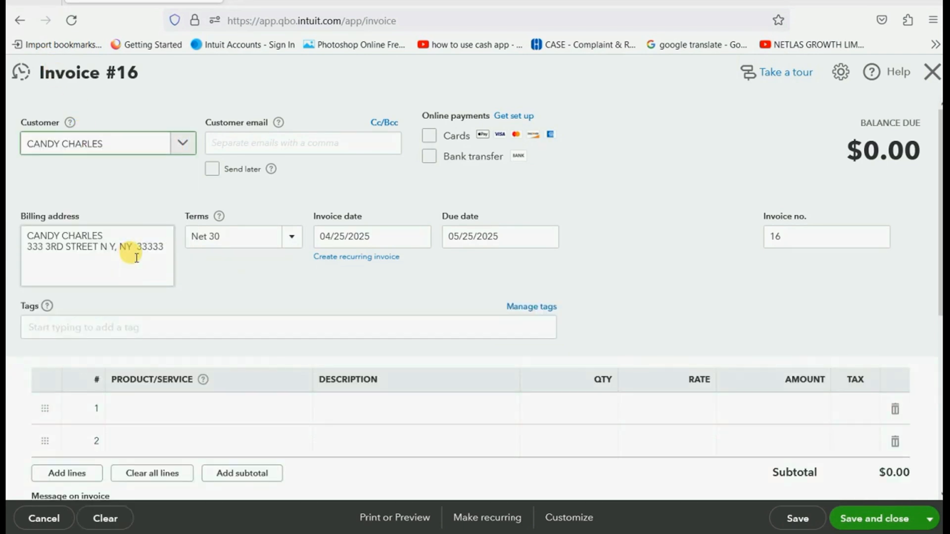
pyautogui.click(418, 233)
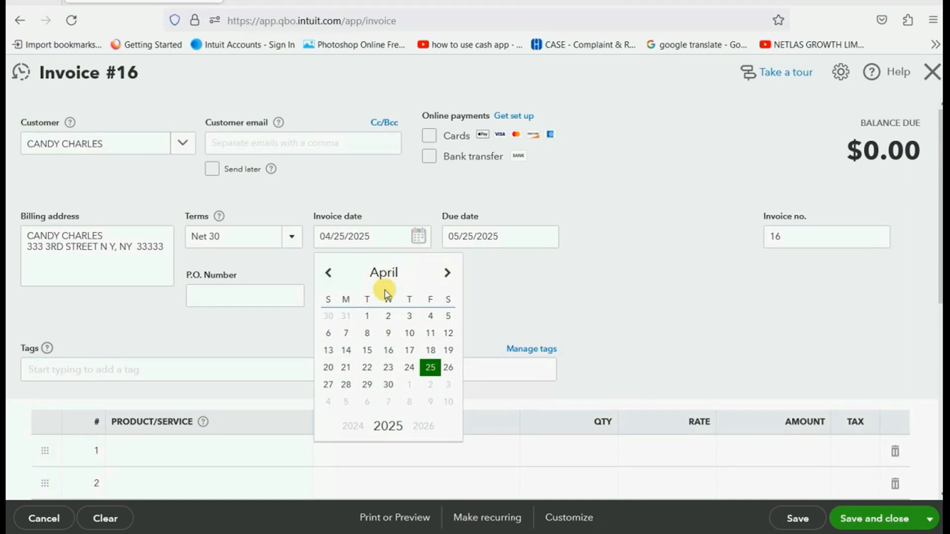
pyautogui.click(366, 316)
pyautogui.moveTo(368, 231)
pyautogui.mouseDown()
pyautogui.moveTo(312, 237)
pyautogui.moveTo(370, 235)
pyautogui.mouseUp()
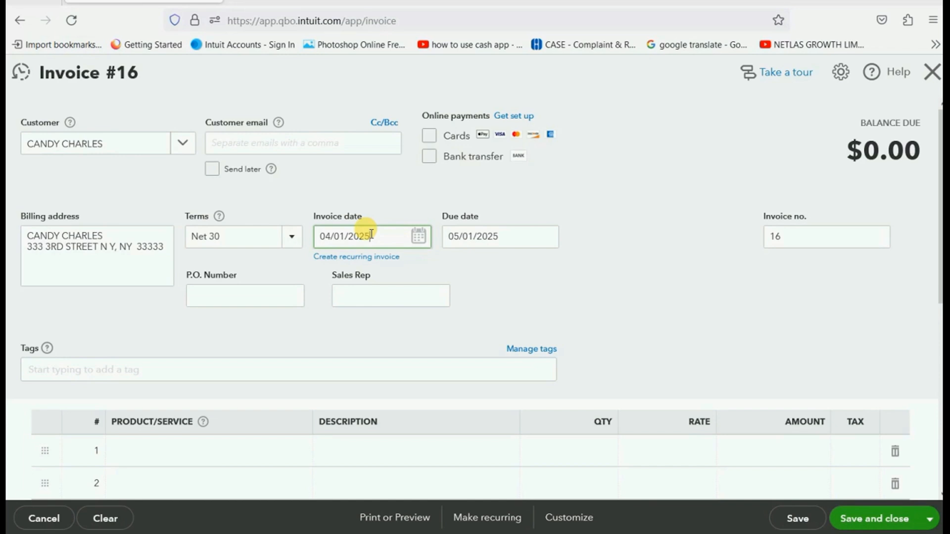
# Step: Add a non-taxable CUSTOMER'S RETURNED N.S.F. CHECK item on the first invoice line with an amount of 2,660
pyautogui.scroll(-2, 292, 381)
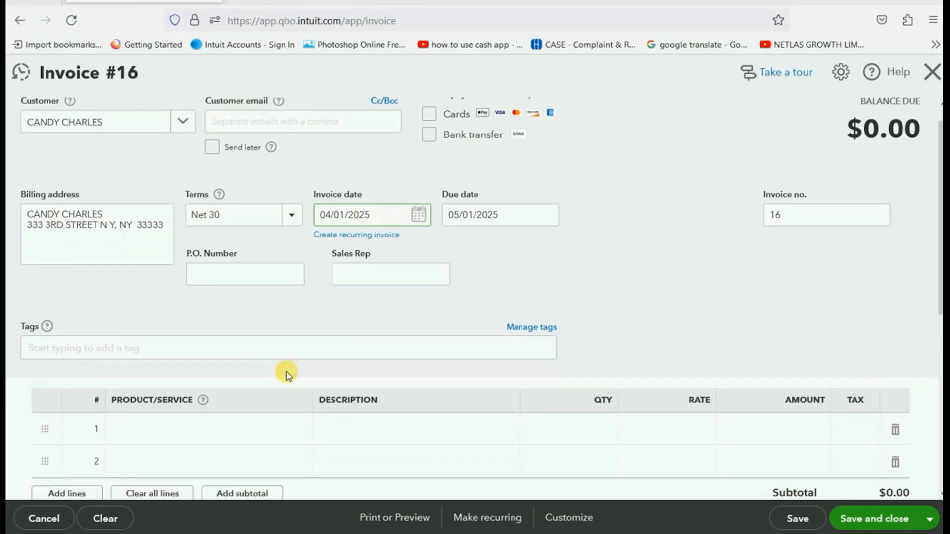
pyautogui.click(276, 378)
pyautogui.click(297, 381)
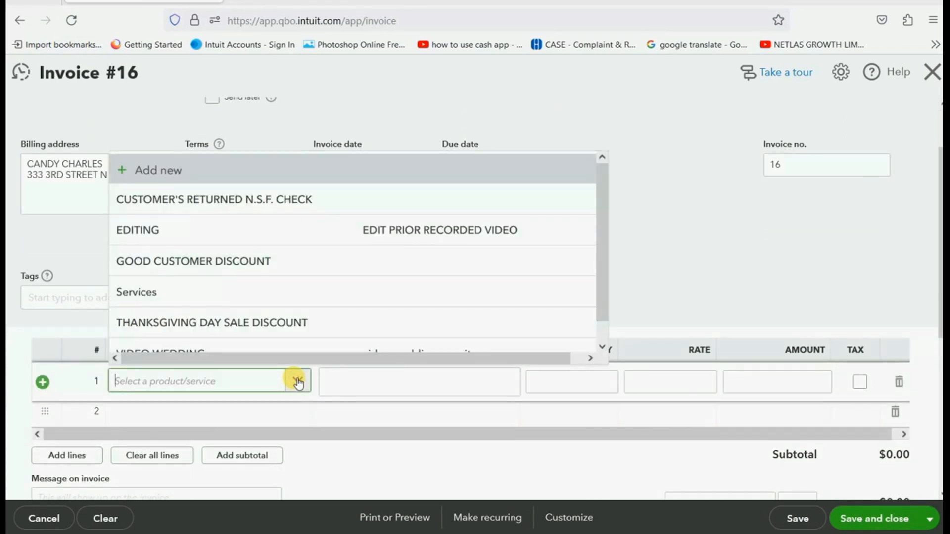
pyautogui.click(256, 208)
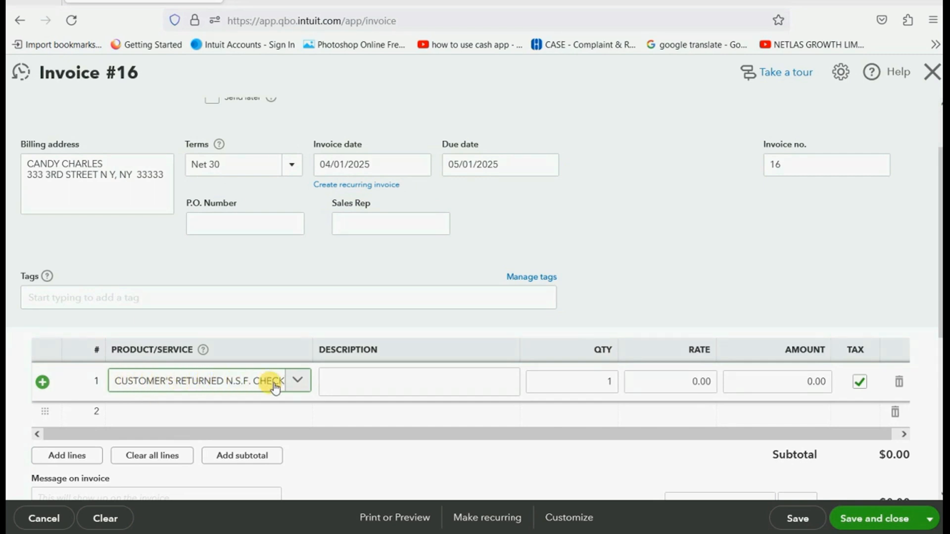
pyautogui.click(861, 382)
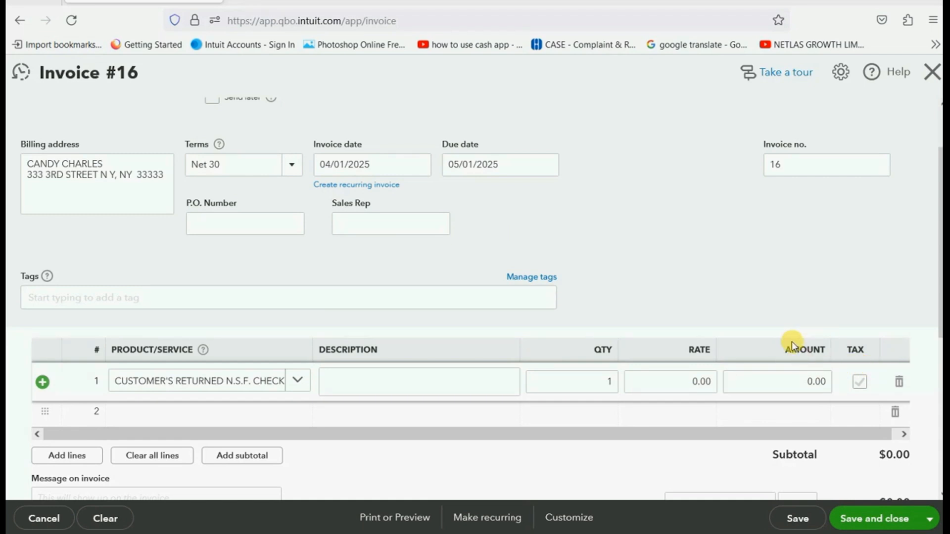
pyautogui.moveTo(772, 381); pyautogui.dragTo(850, 373)
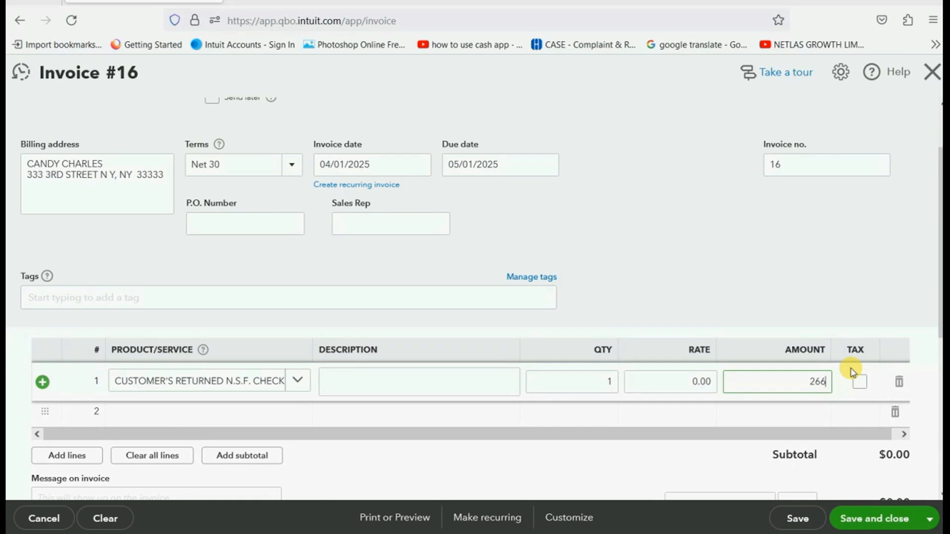
pyautogui.click(851, 372)
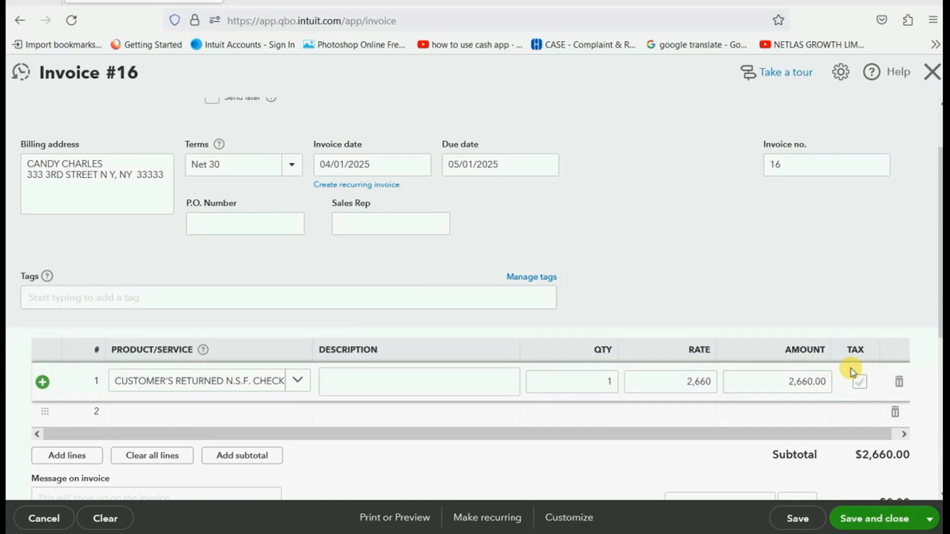
# Step: Describe the returned check line as "#5678 APRIL 1" and save and close the invoice, accepting the reused invoice number
pyautogui.scroll(-2, 701, 265)
pyautogui.scroll(2, 706, 266)
pyautogui.click(427, 382)
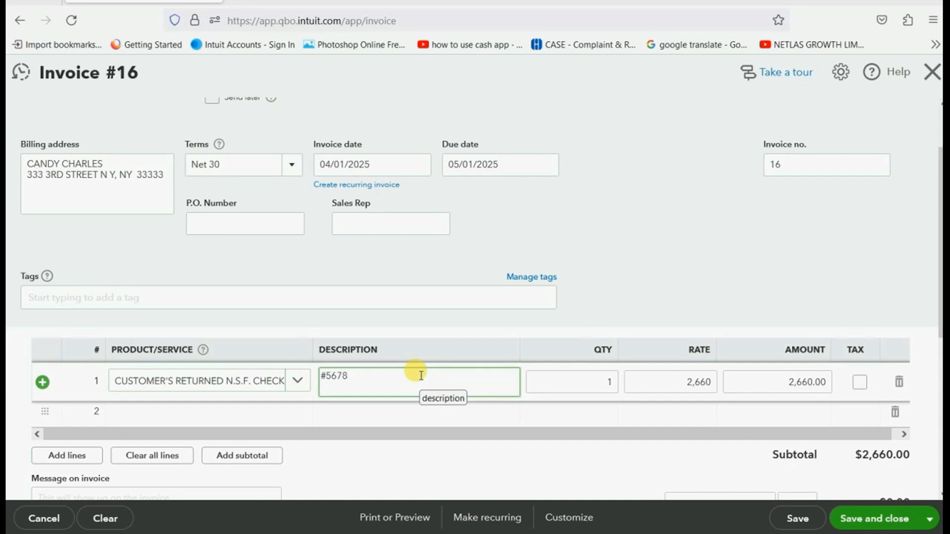
pyautogui.click(430, 349)
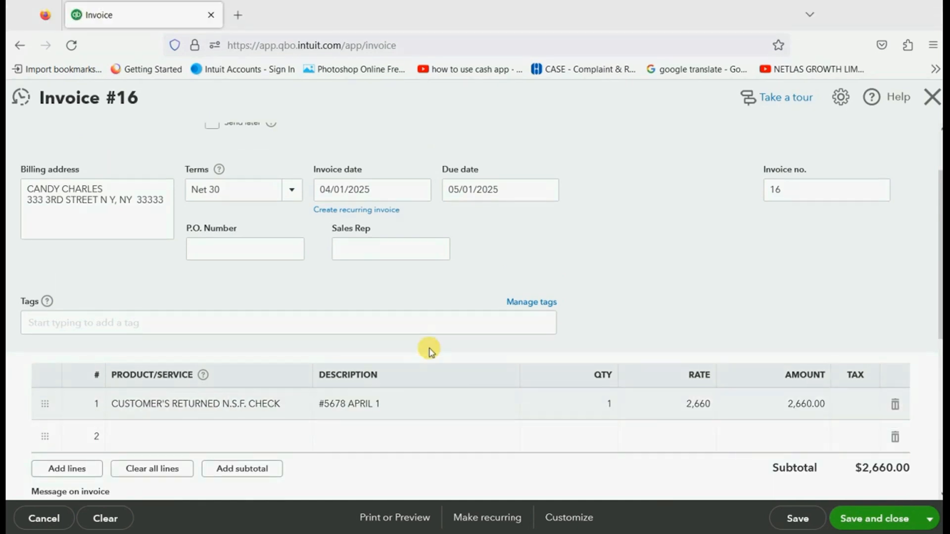
pyautogui.click(395, 408)
pyautogui.click(405, 382)
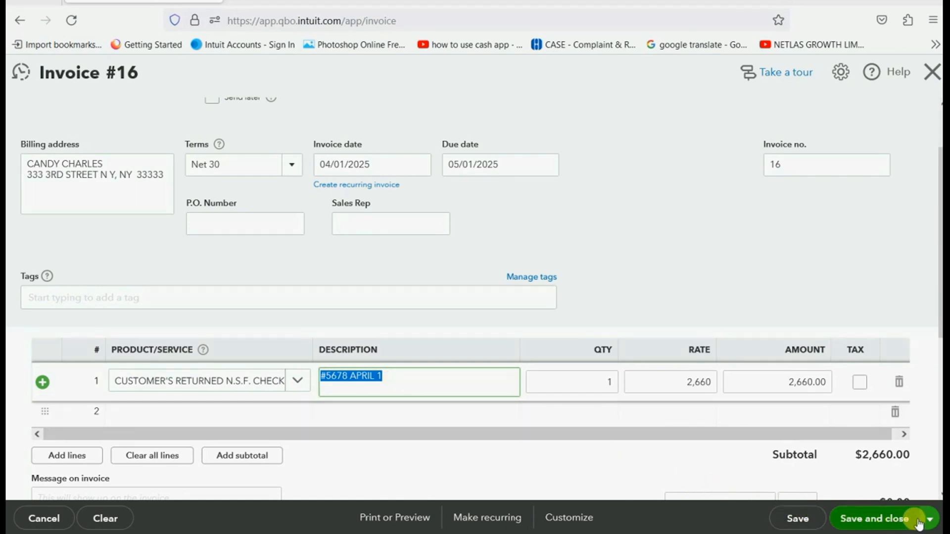
pyautogui.click(895, 520)
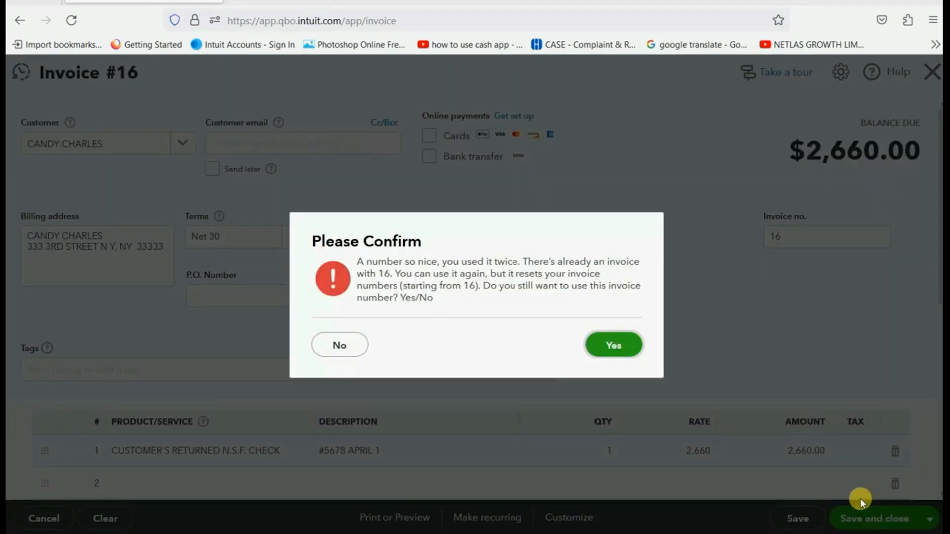
pyautogui.click(614, 346)
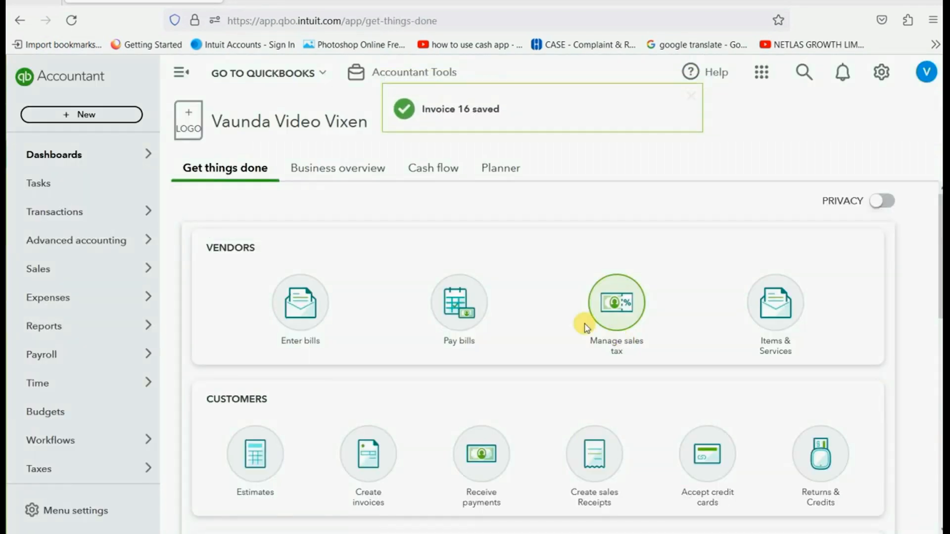
# Step: Open the Trial Balance report and review the account balances for all dates
pyautogui.scroll(-1, 82, 354)
pyautogui.scroll(5, 82, 353)
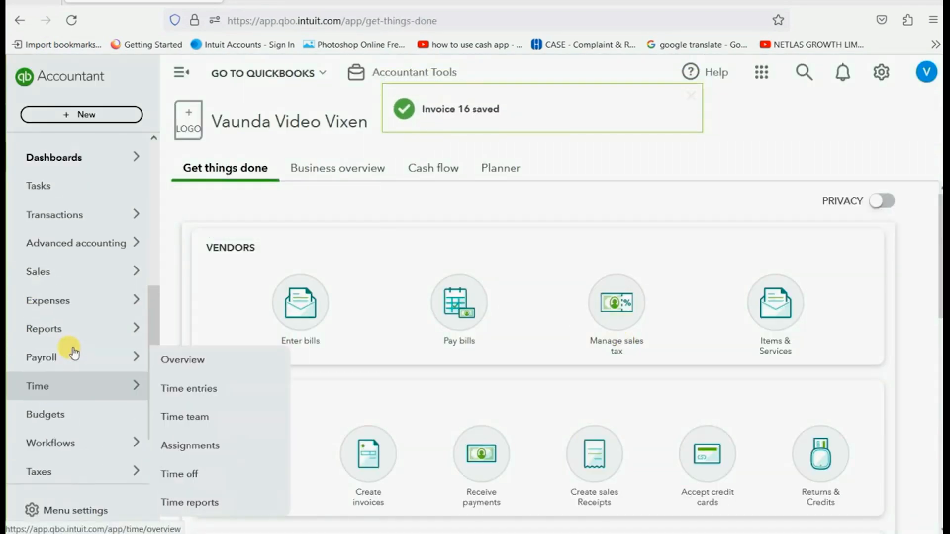
pyautogui.scroll(-4, 73, 350)
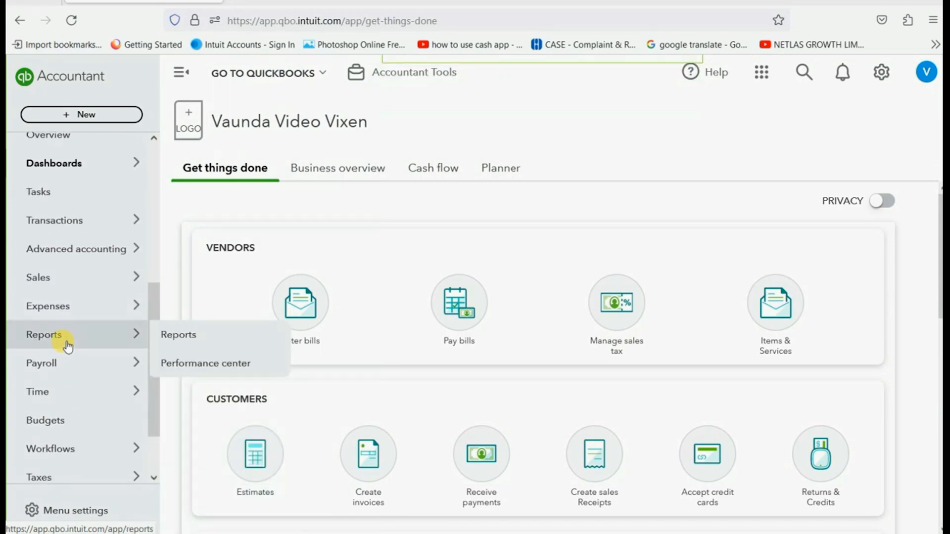
pyautogui.click(73, 335)
pyautogui.scroll(-3, 221, 465)
pyautogui.click(225, 460)
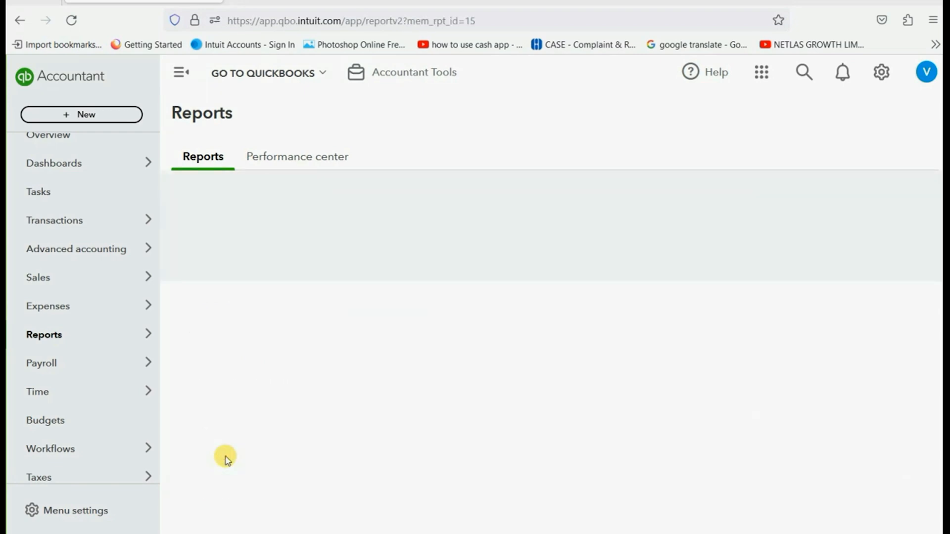
pyautogui.scroll(-4, 566, 322)
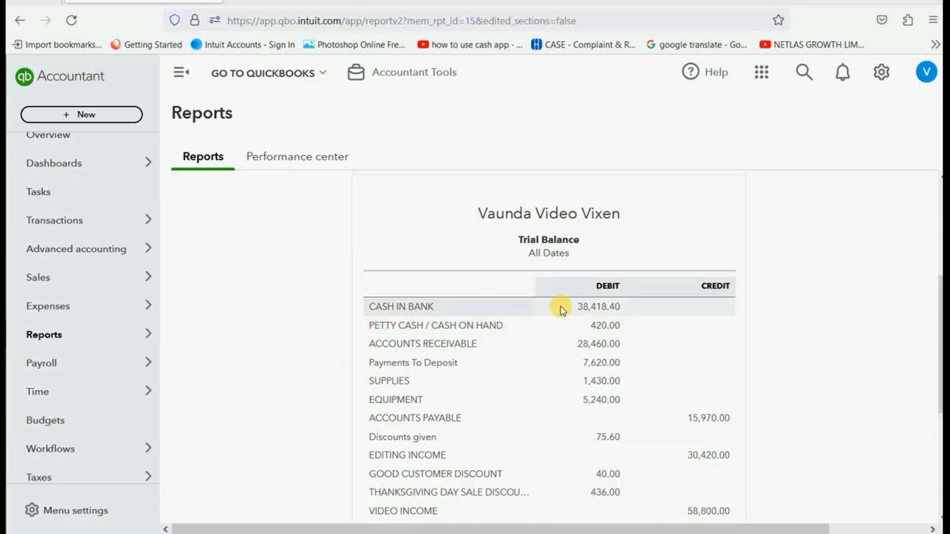
# Step: Open the transactions behind the CASH IN BANK balance and examine the 04/01/2025 invoice entry's split account and amount
pyautogui.click(598, 307)
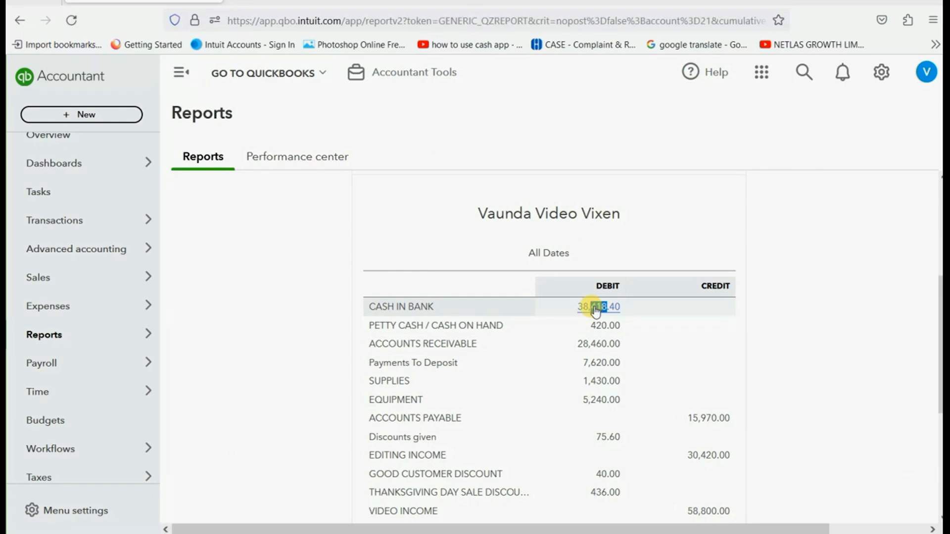
pyautogui.scroll(-10, 591, 309)
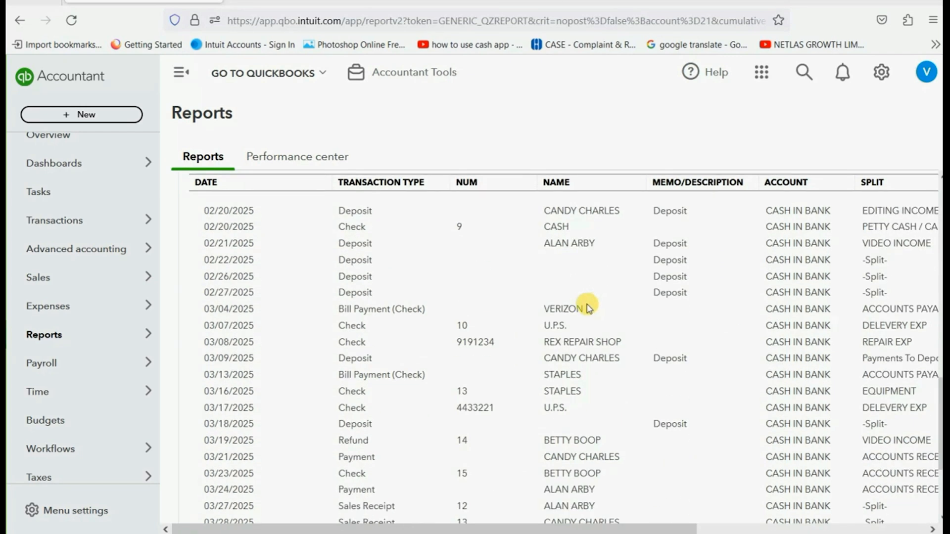
pyautogui.scroll(-2, 588, 308)
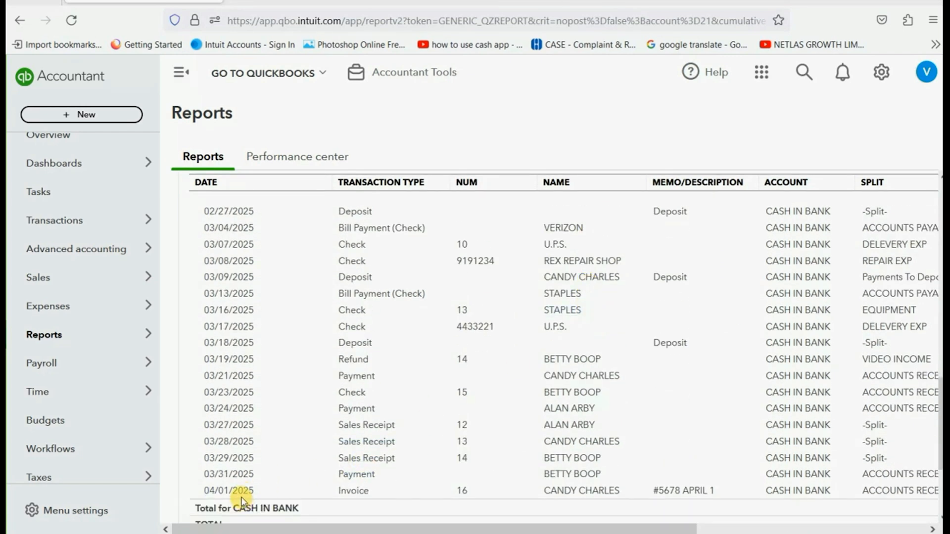
pyautogui.moveTo(470, 529); pyautogui.dragTo(640, 524)
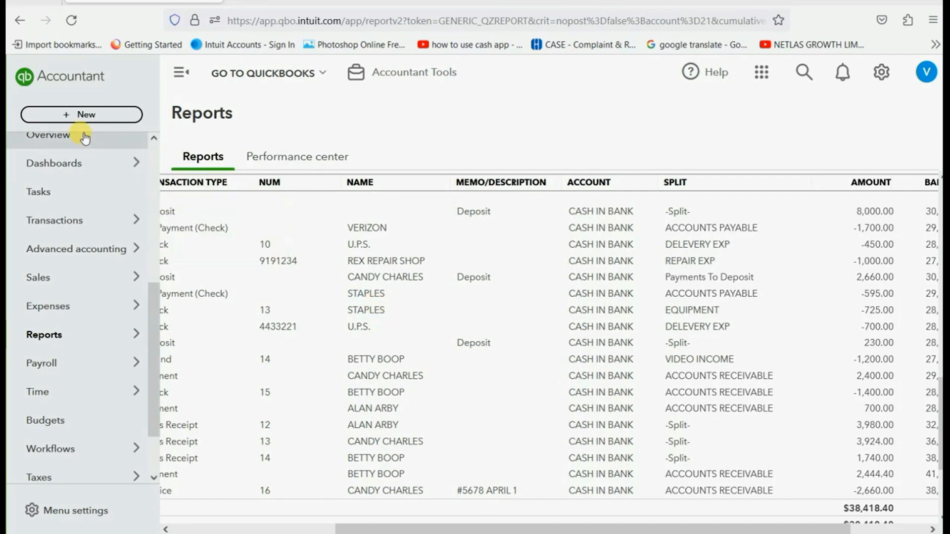
# Step: Start a new expense with no payee and set its payment account to CASH IN BANK
pyautogui.click(74, 115)
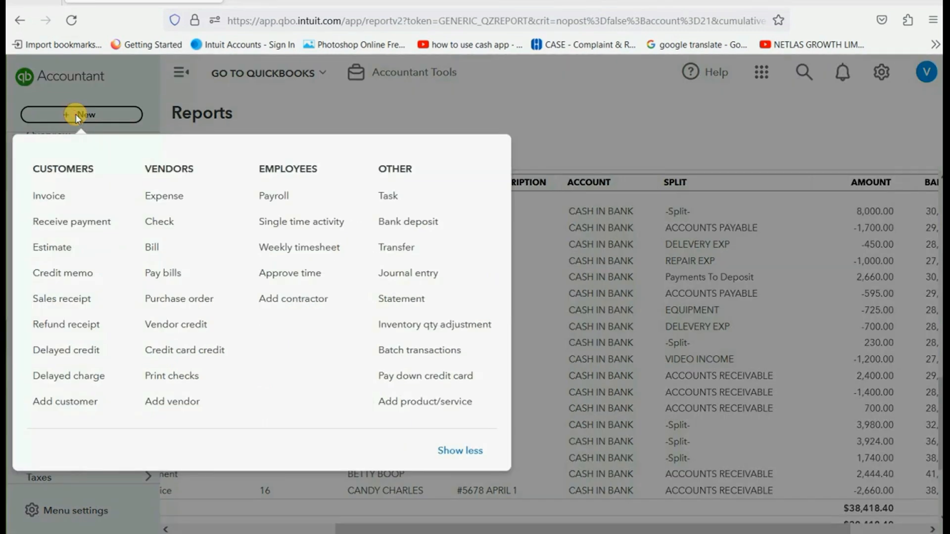
pyautogui.click(158, 195)
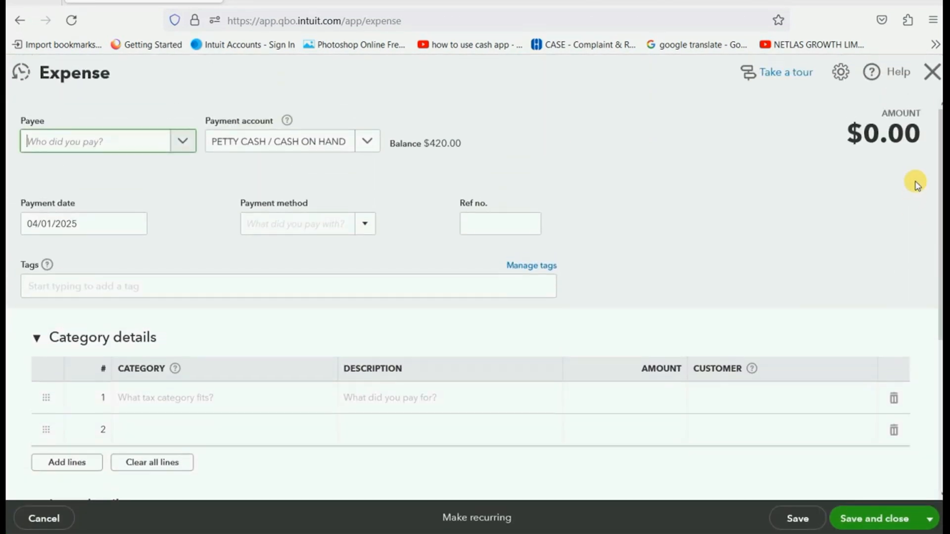
pyautogui.click(182, 144)
pyautogui.scroll(-3, 180, 153)
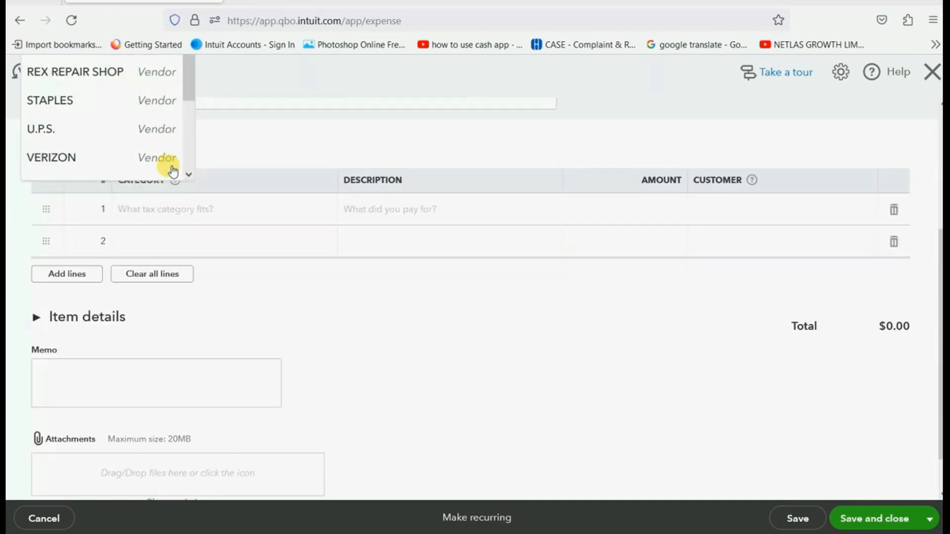
pyautogui.scroll(2, 172, 170)
pyautogui.scroll(1, 590, 184)
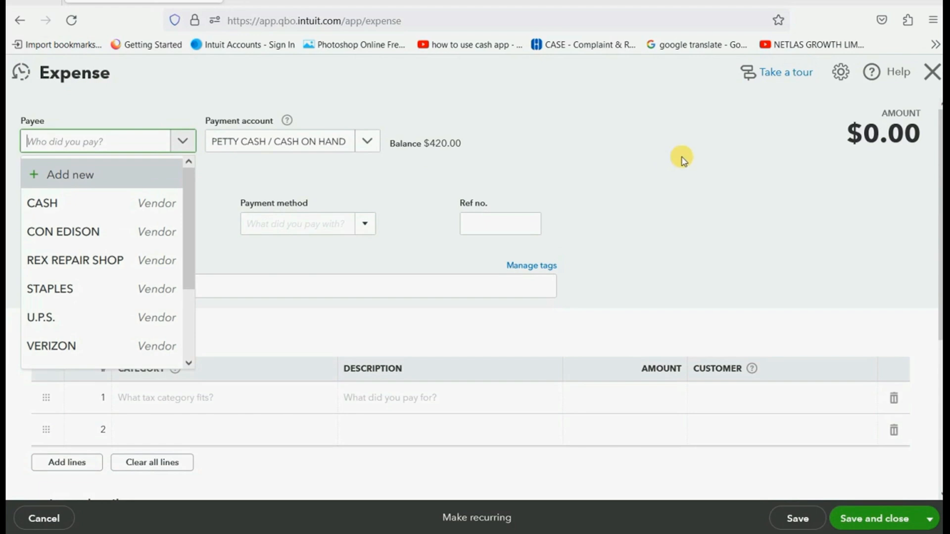
pyautogui.click(702, 140)
pyautogui.click(366, 142)
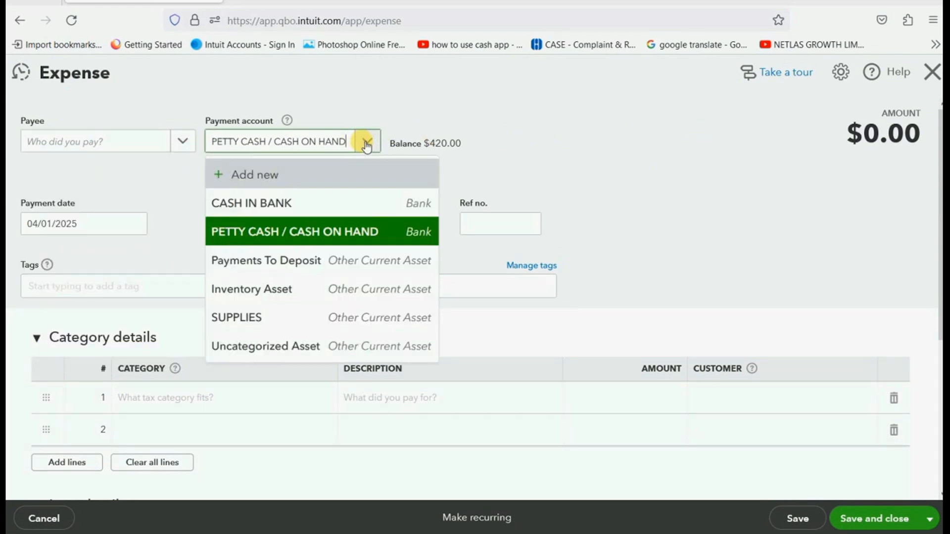
pyautogui.click(334, 204)
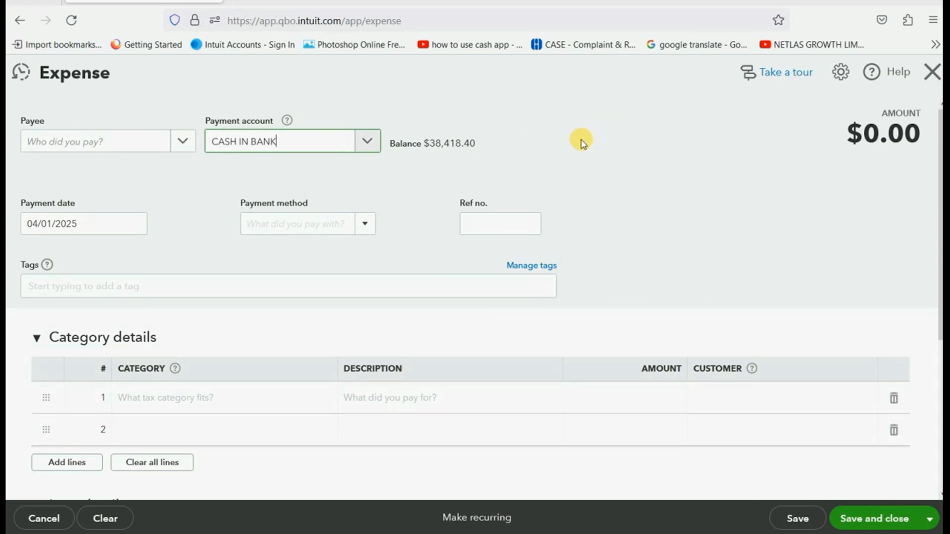
# Step: Set the expense's reference number to 181818 and its first line's category to Bank Fees Expense
pyautogui.click(510, 222)
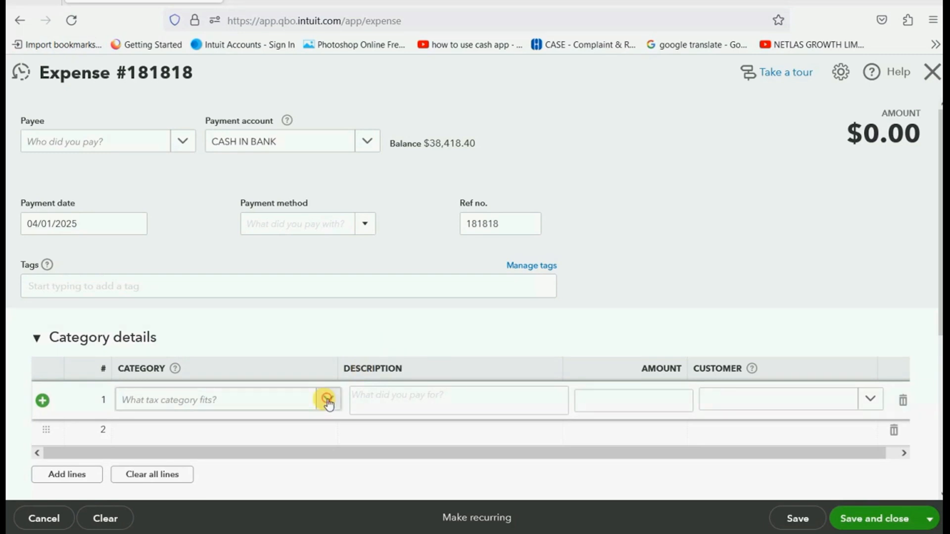
pyautogui.click(327, 399)
pyautogui.write('BAN')
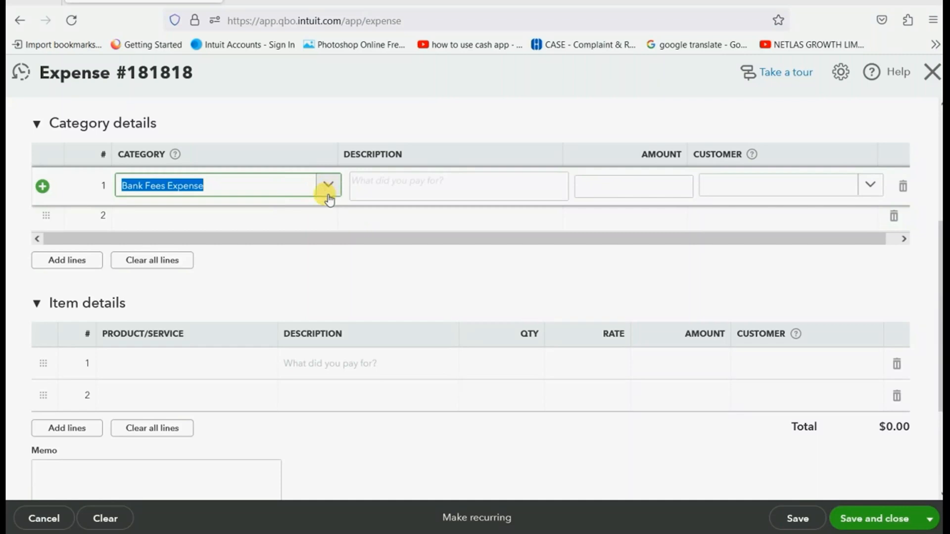
# Step: Set the Bank Fees Expense line's amount to 30.00, assign the customer to it, and save and close the expense
pyautogui.scroll(5, 329, 200)
pyautogui.scroll(-2, 416, 218)
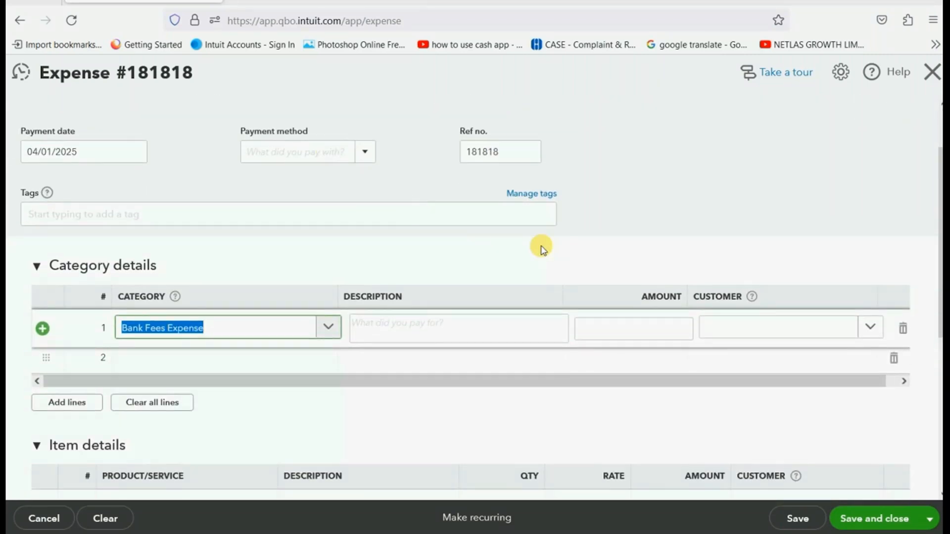
pyautogui.click(662, 324)
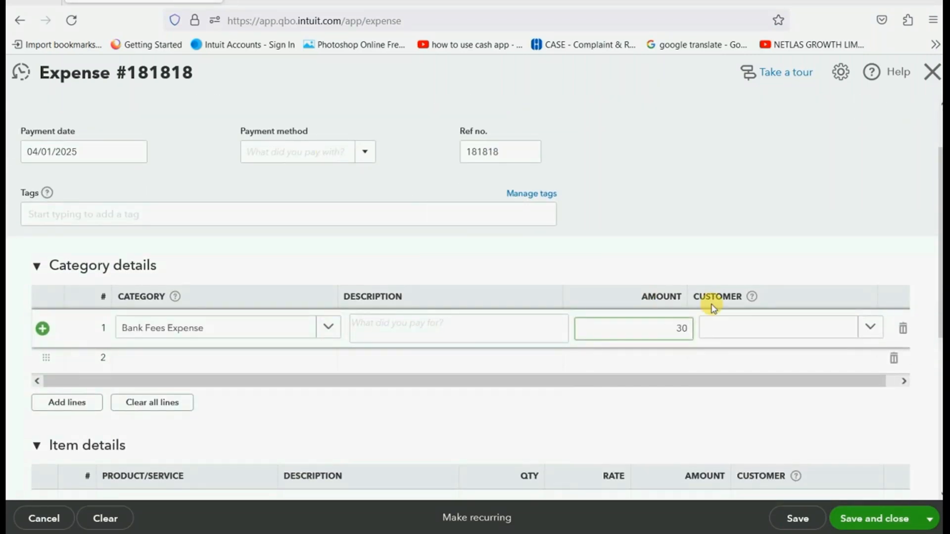
pyautogui.press('Tab')
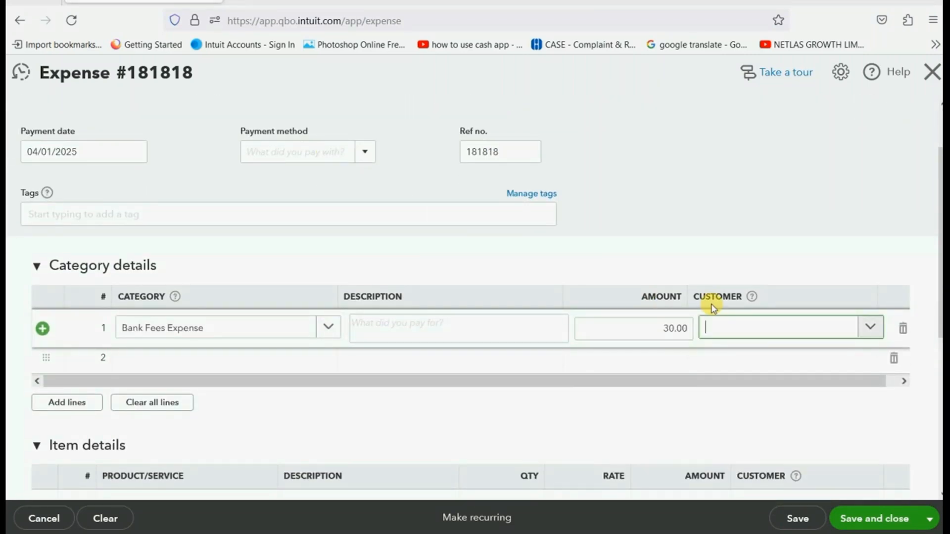
pyautogui.click(874, 329)
pyautogui.click(798, 449)
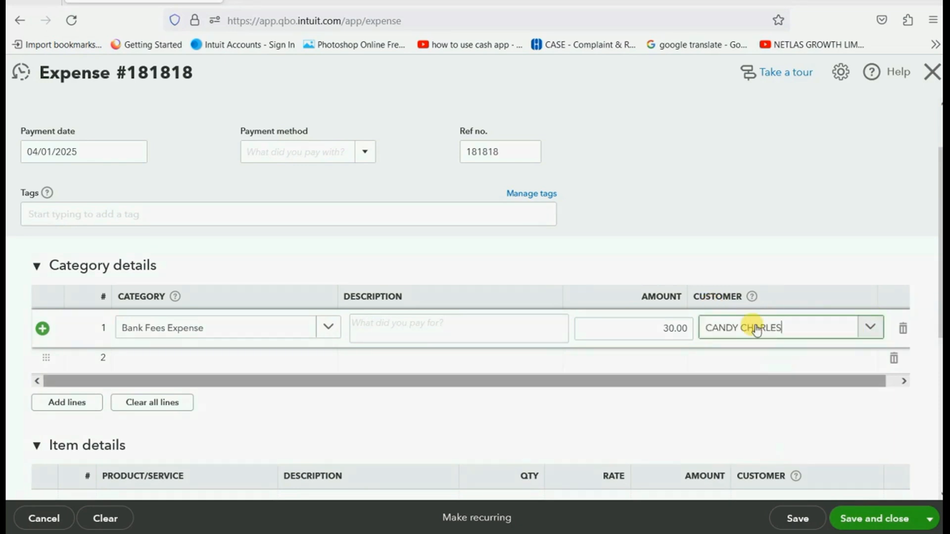
pyautogui.click(881, 519)
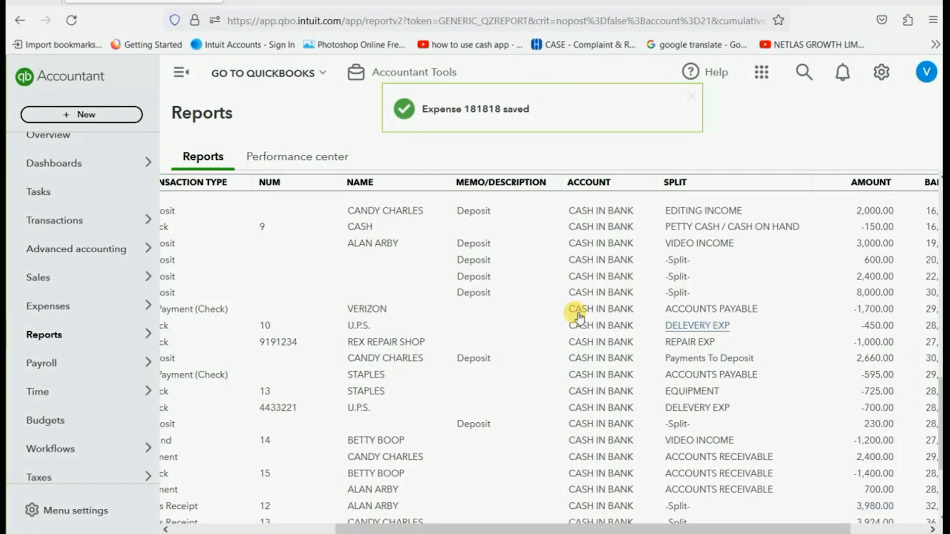
# Step: Open the Trial Balance report for all dates and examine the Bank Fees Expense and CASH IN BANK balances
pyautogui.moveTo(52, 399)
pyautogui.moveTo(58, 365)
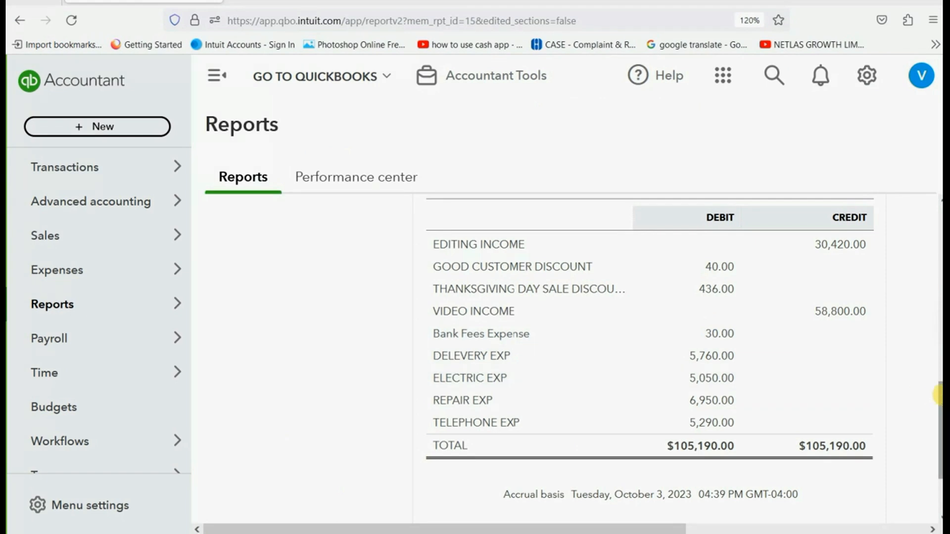
pyautogui.moveTo(937, 395); pyautogui.dragTo(911, 339)
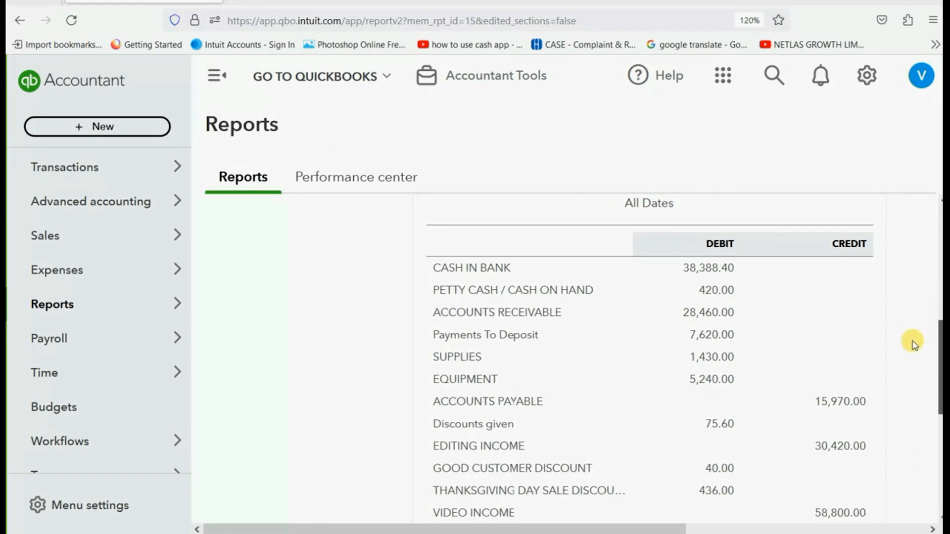
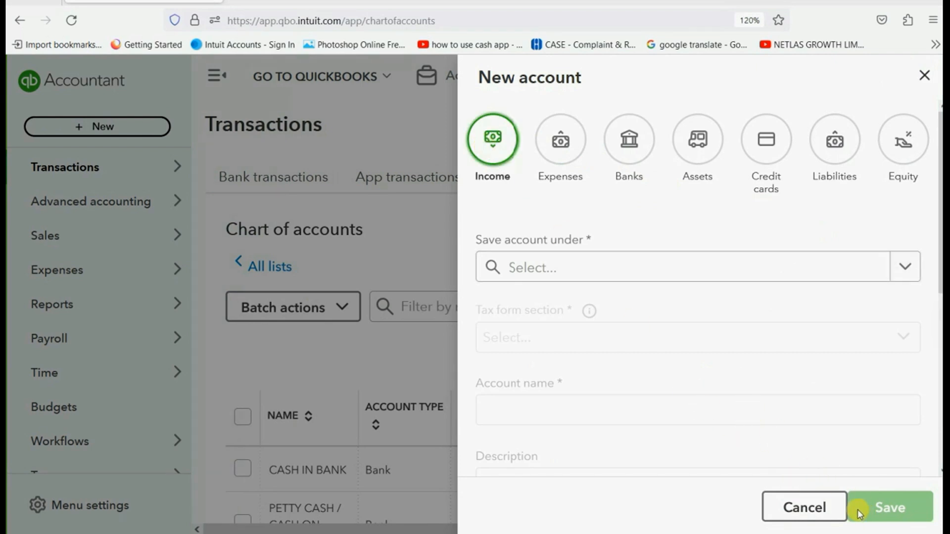
# Step: Place the new income account under Other Income with Other Miscellaneous Income as its tax form section
pyautogui.click(587, 269)
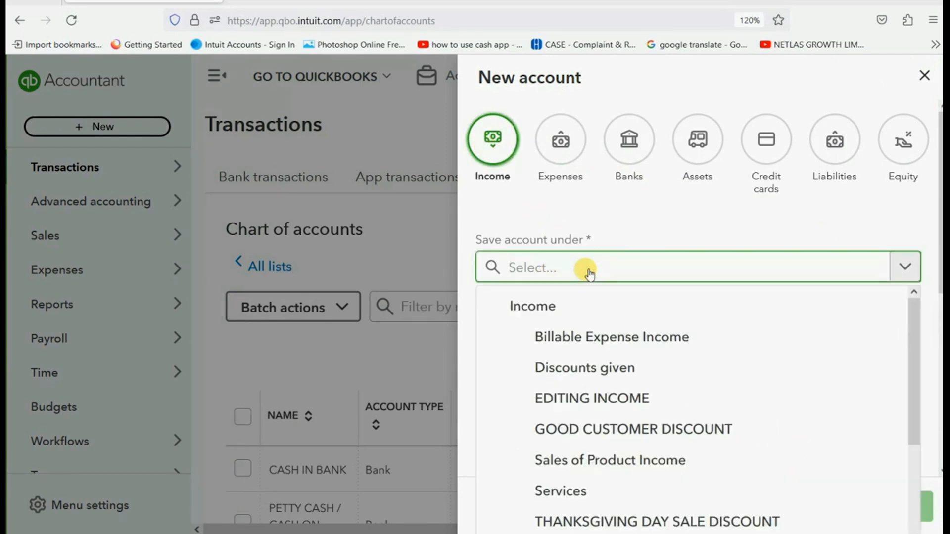
pyautogui.scroll(-3, 587, 269)
pyautogui.scroll(-2, 673, 267)
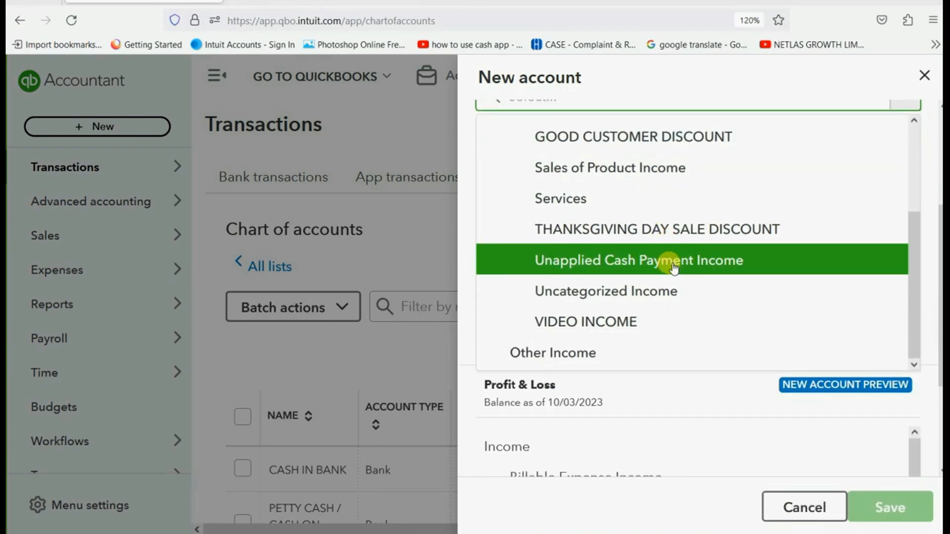
pyautogui.click(628, 353)
pyautogui.click(618, 340)
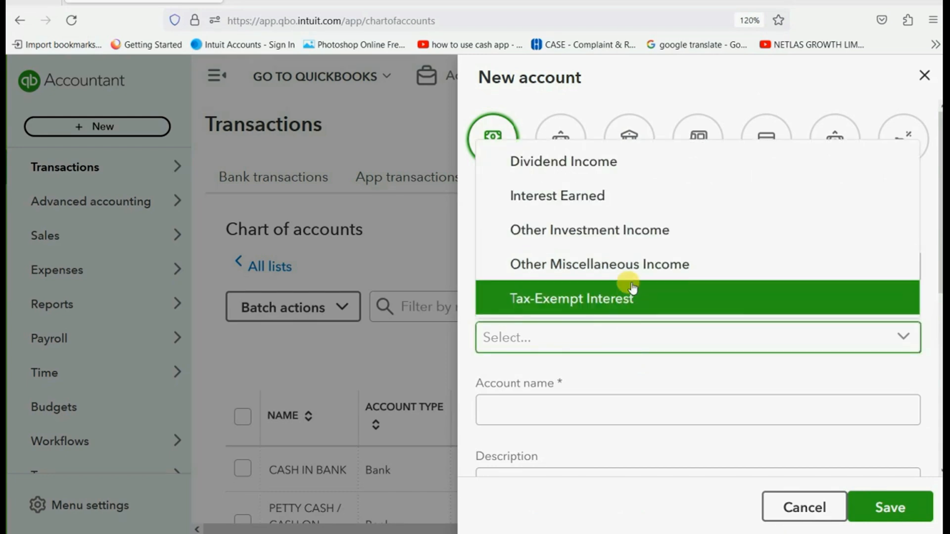
pyautogui.click(632, 275)
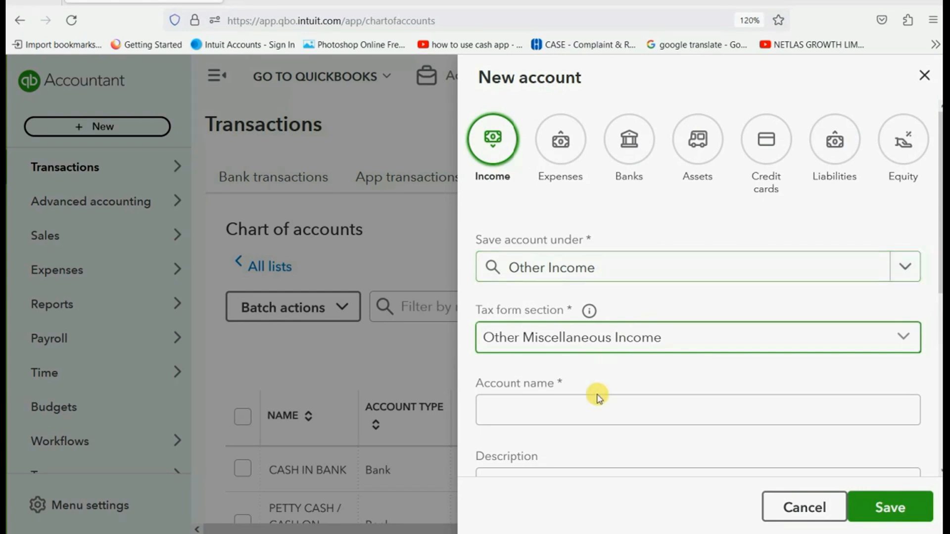
# Step: Name the new account INCOME FROM N.S.F. CHECK PROCESSING and save it
pyautogui.click(588, 411)
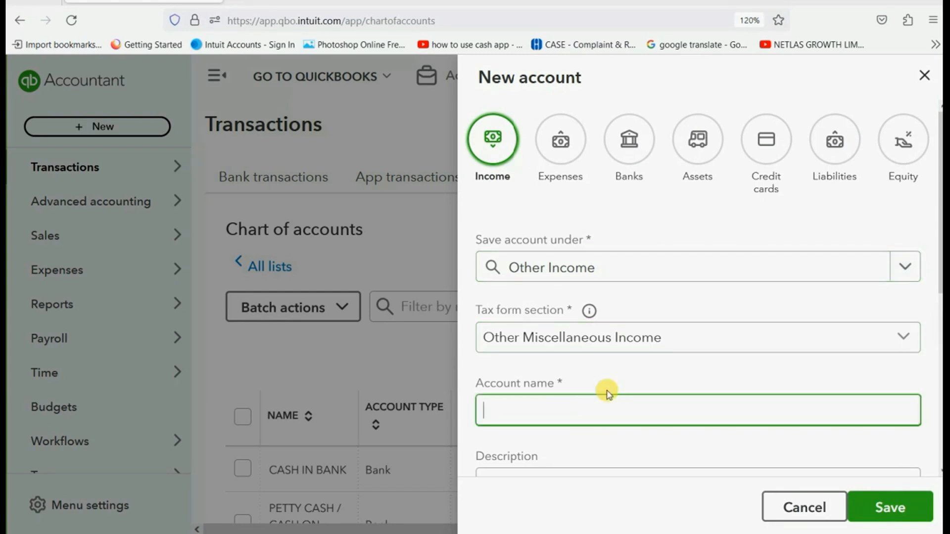
pyautogui.write('INCOME FROM N.S.F. CHECK PROCESSIN')
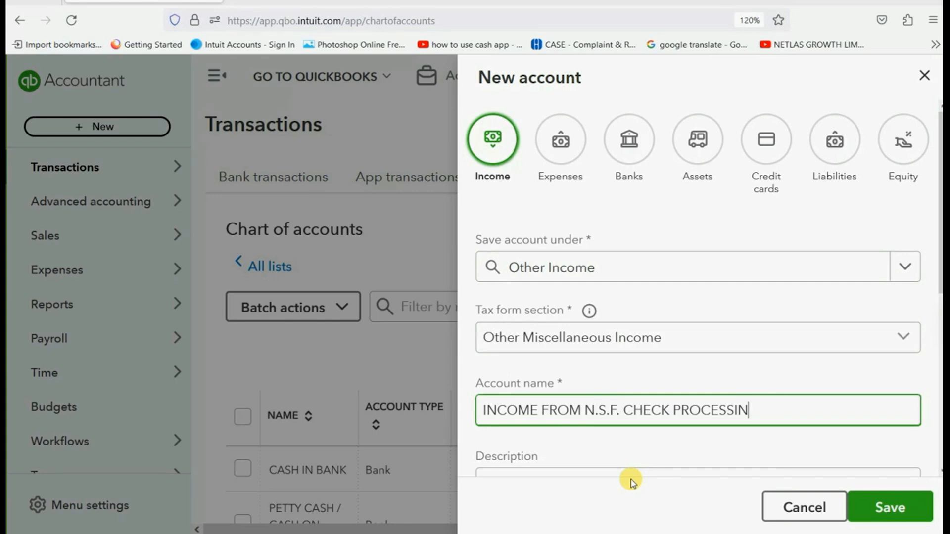
pyautogui.write('G')
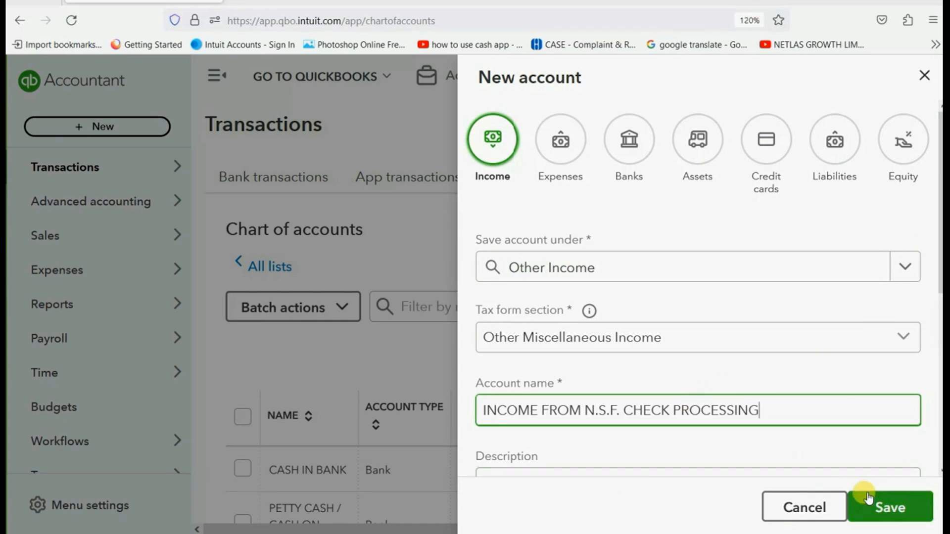
pyautogui.click(873, 507)
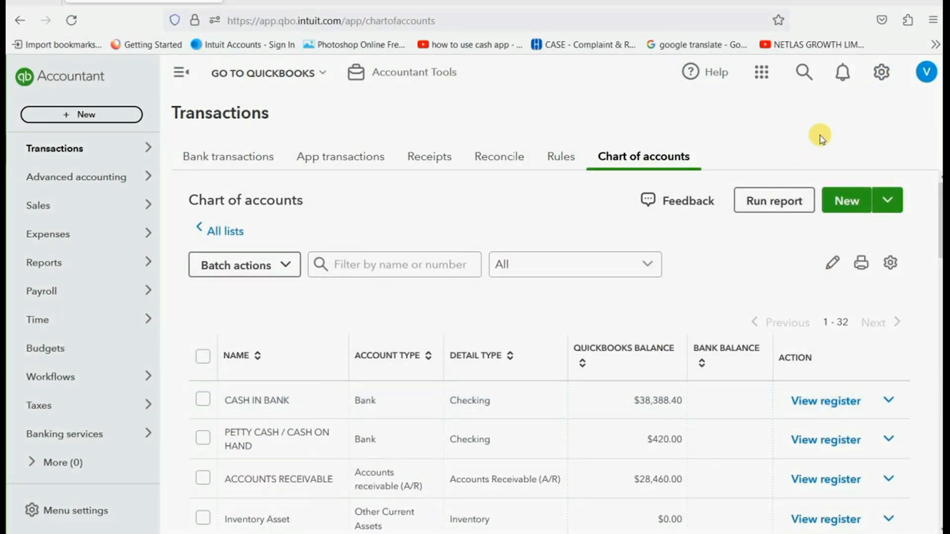
# Step: Start a new service item in the products and services list, named PROCESSING FEE FOR RETURNED N.S.F. CHECK
pyautogui.click(880, 74)
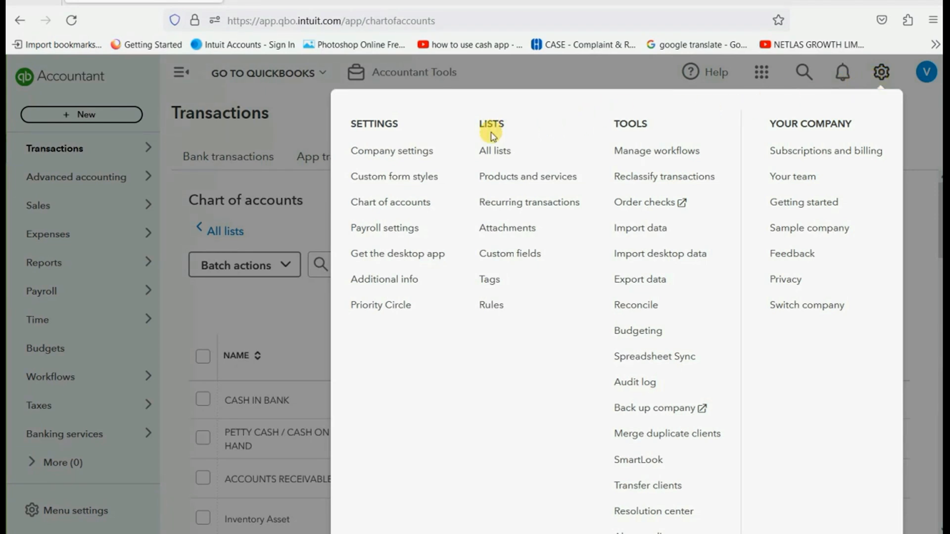
pyautogui.click(495, 176)
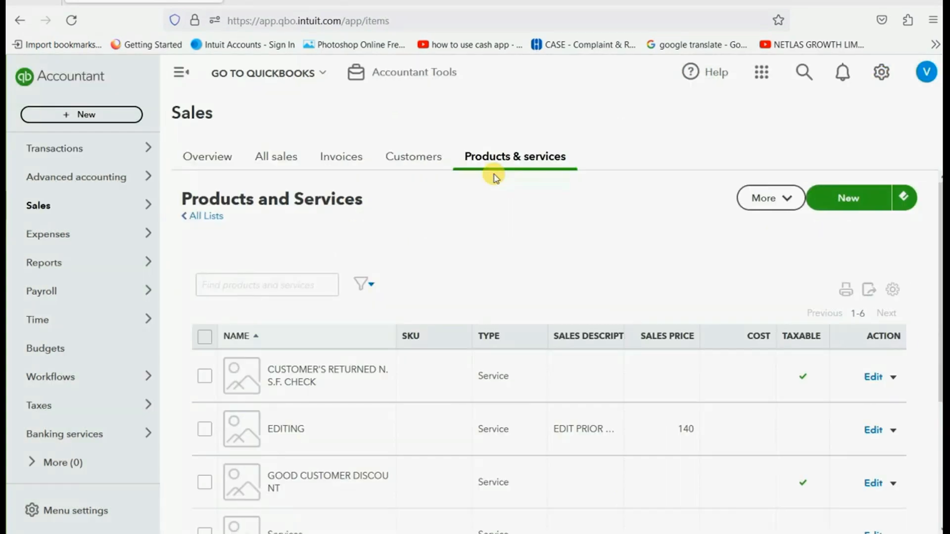
pyautogui.scroll(-3, 594, 295)
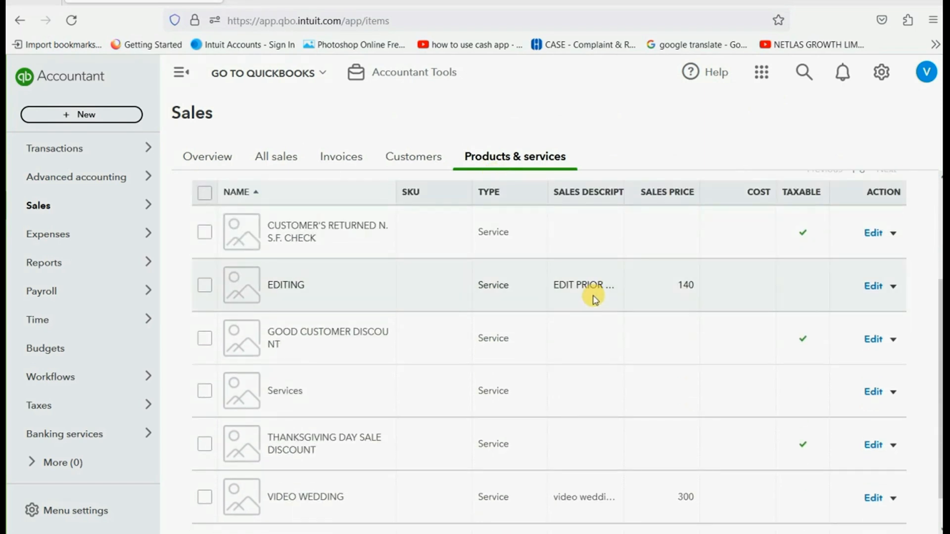
pyautogui.scroll(3, 608, 317)
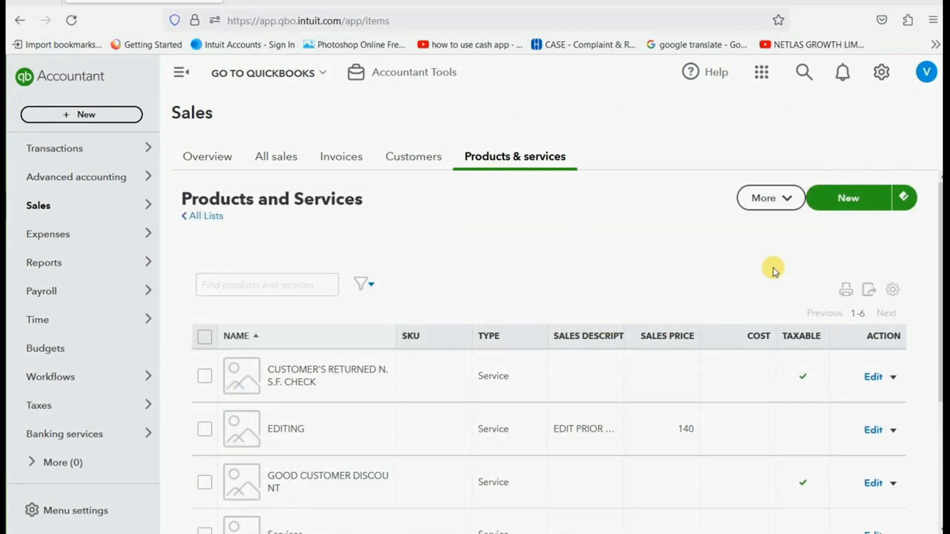
pyautogui.click(852, 195)
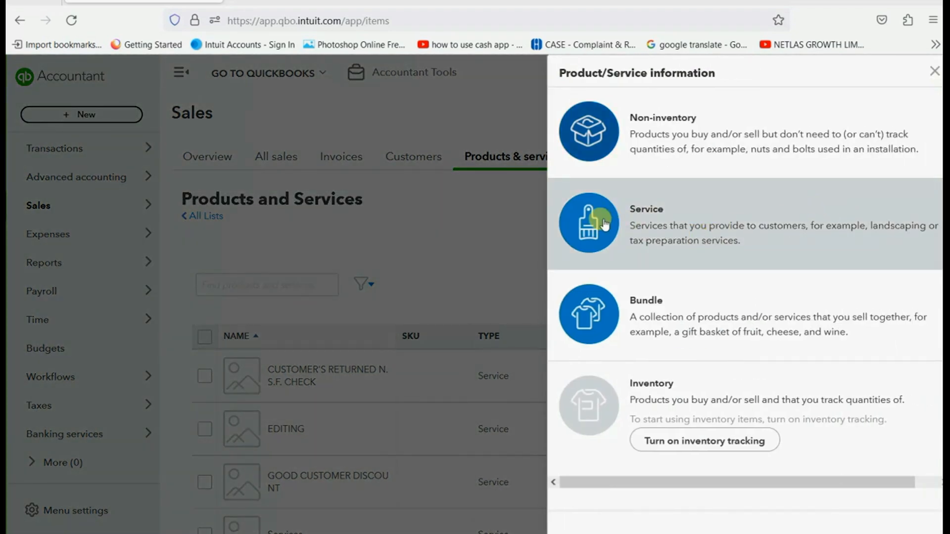
pyautogui.click(604, 224)
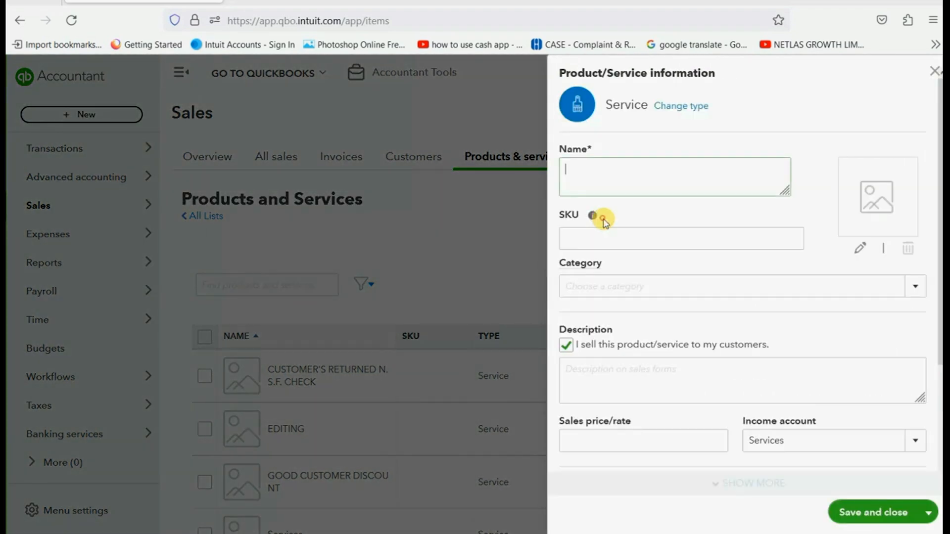
pyautogui.click(603, 174)
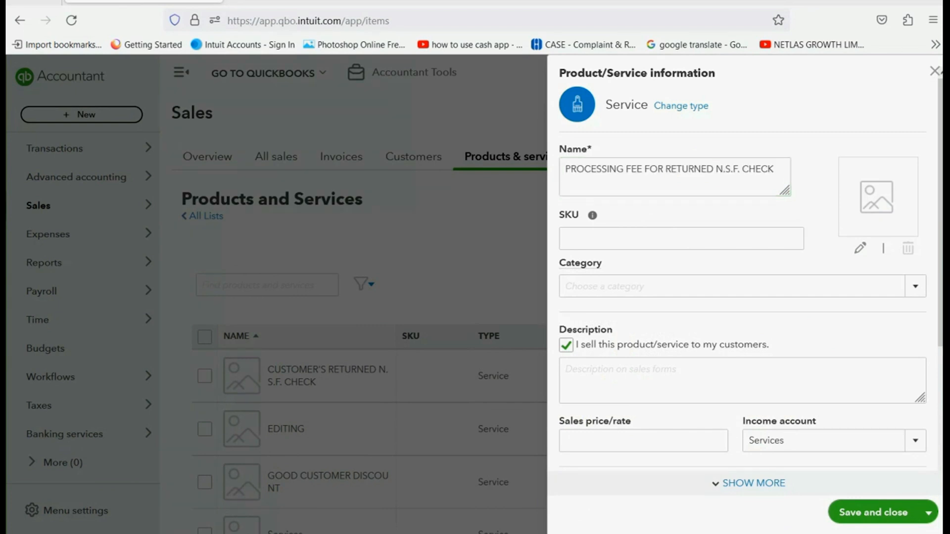
# Step: Set the new service's income account to INCOME FROM N.S.F. CHECK PROCESSING
pyautogui.click(915, 441)
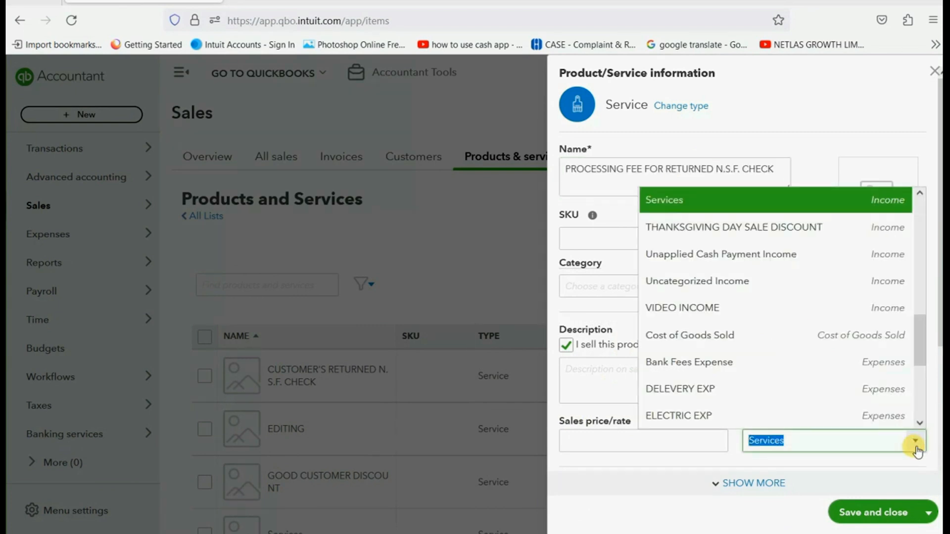
pyautogui.scroll(-2, 866, 396)
pyautogui.scroll(-3, 867, 396)
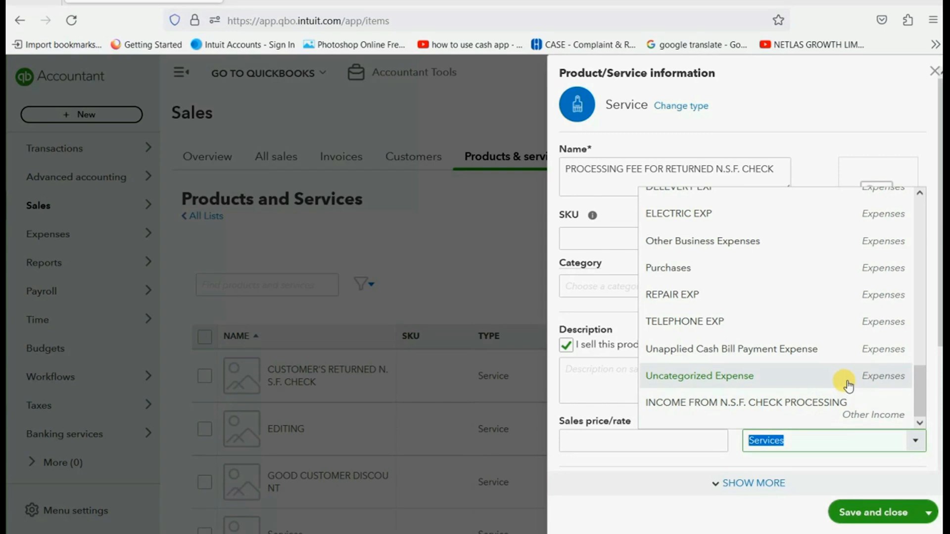
pyautogui.click(819, 409)
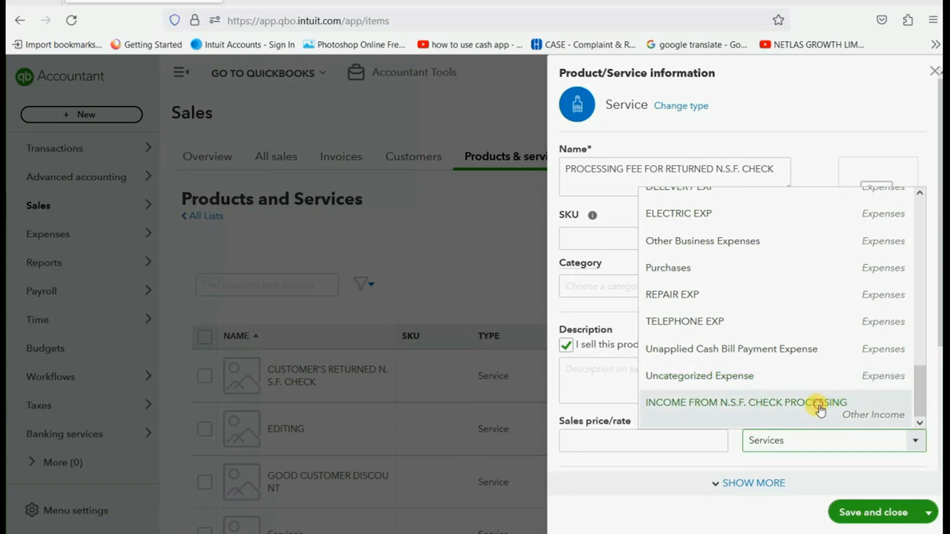
pyautogui.click(820, 409)
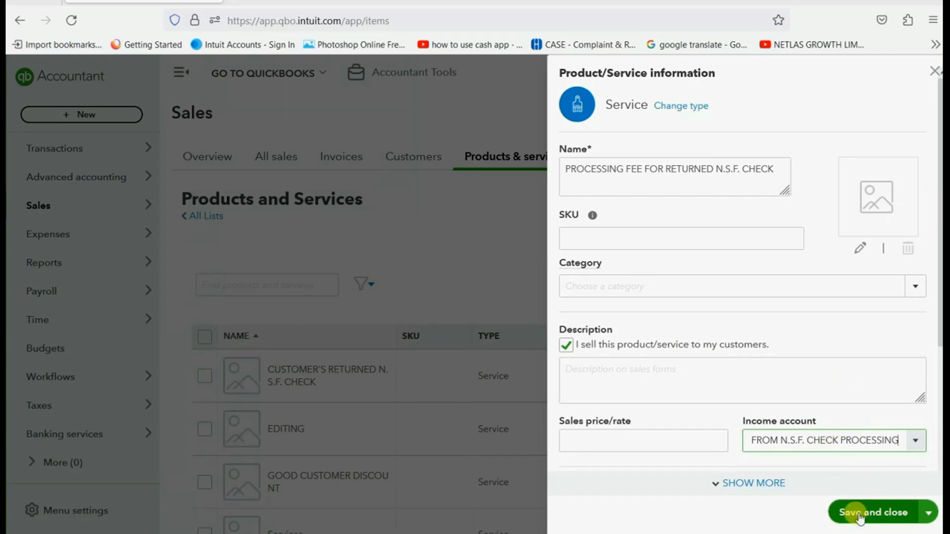
# Step: Change the processing fee service's sales tax setting to Nontaxable, and save and close the item
pyautogui.moveTo(940, 332); pyautogui.dragTo(926, 481)
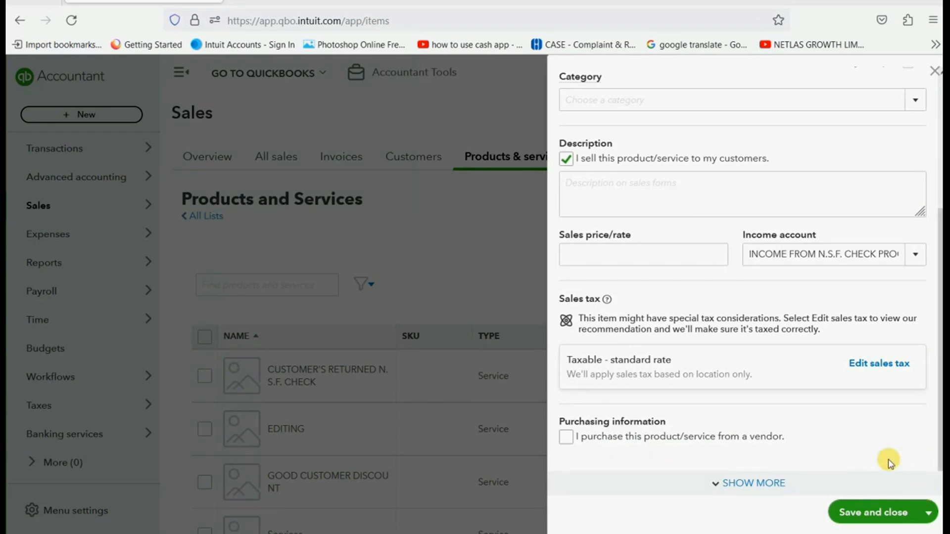
pyautogui.click(879, 369)
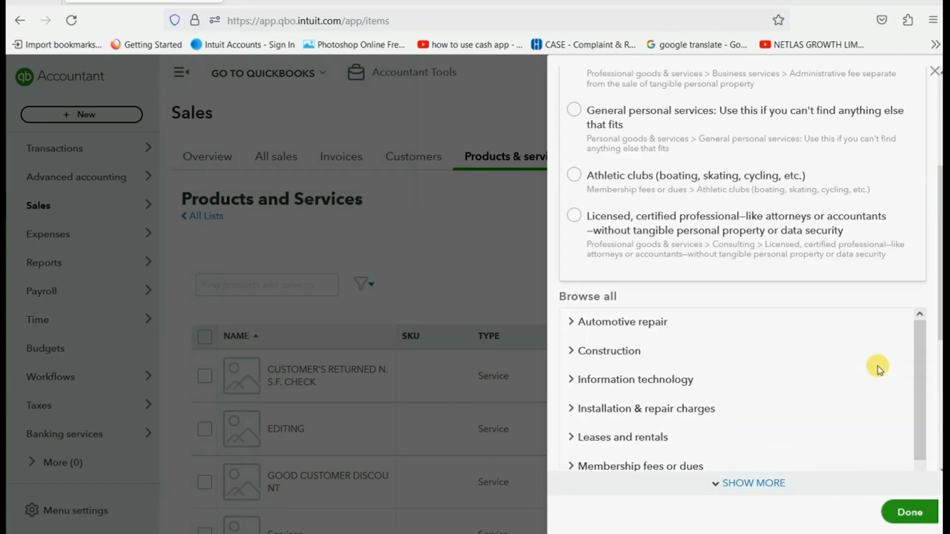
pyautogui.scroll(-1, 836, 350)
pyautogui.scroll(-4, 836, 350)
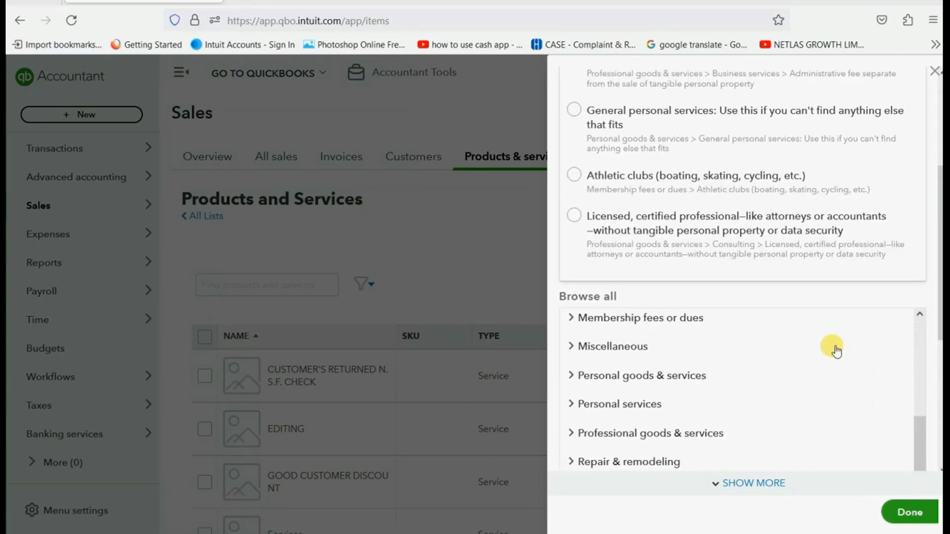
pyautogui.moveTo(939, 279); pyautogui.dragTo(926, 409)
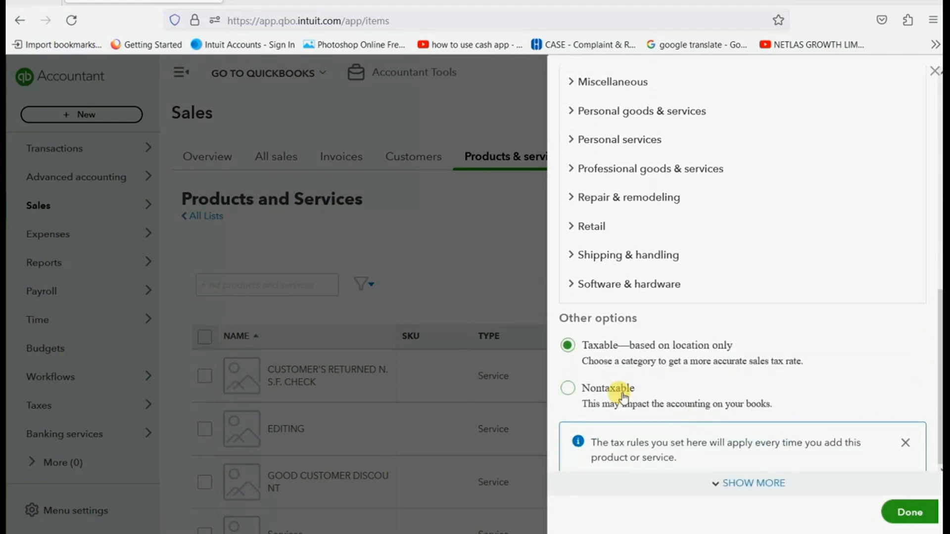
pyautogui.click(567, 387)
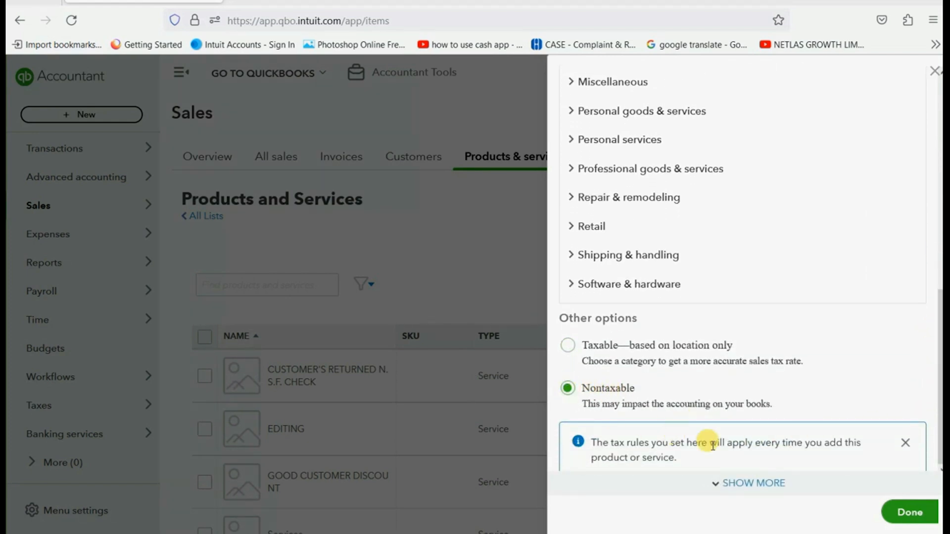
pyautogui.click(890, 512)
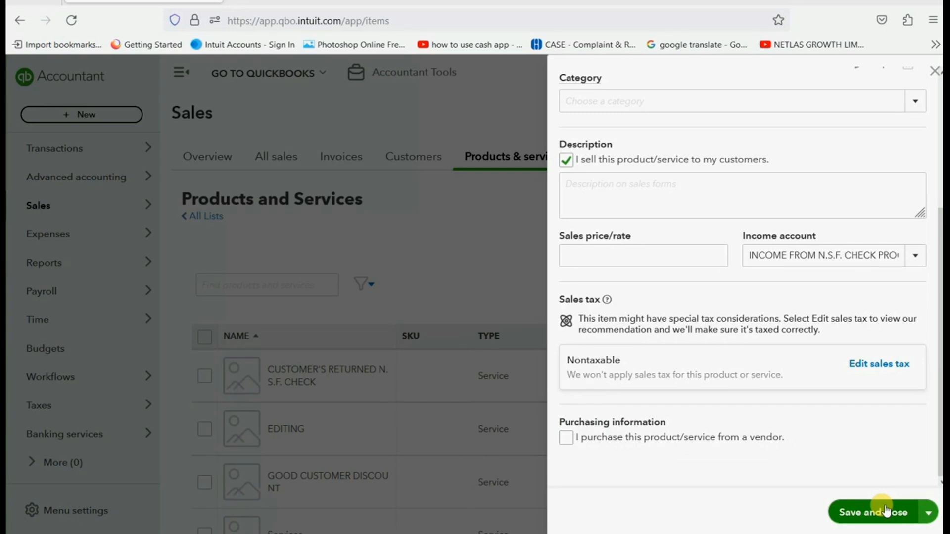
pyautogui.click(863, 513)
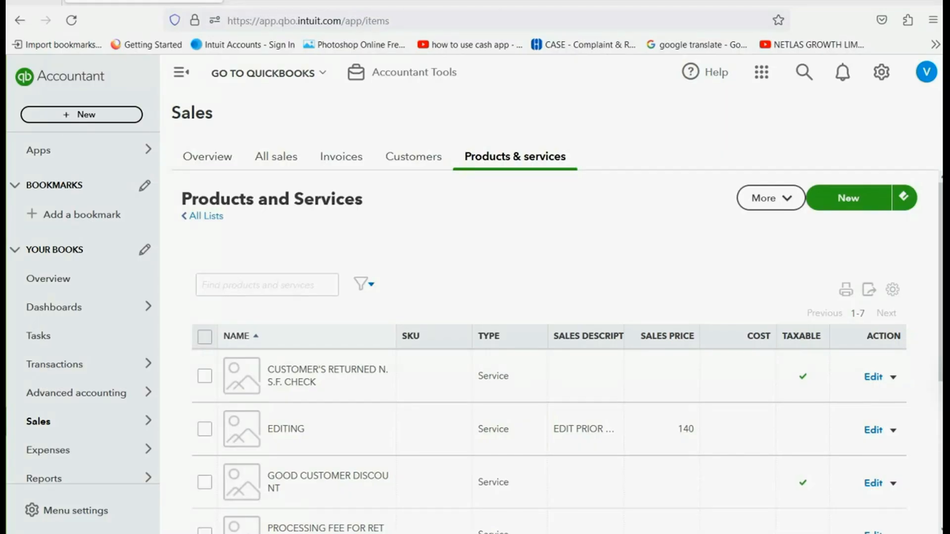
# Step: Start a new invoice dated 04/01/2025 for the customer whose check was returned
pyautogui.click(79, 114)
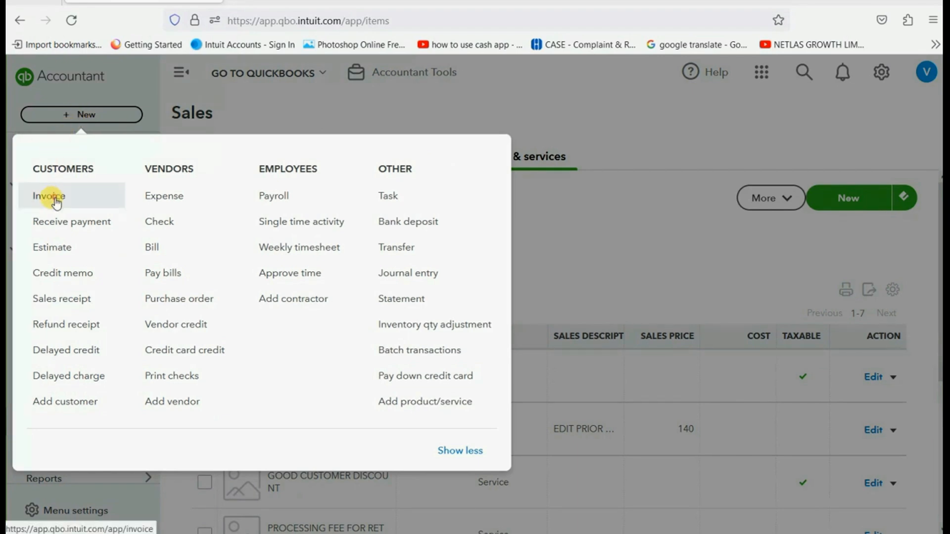
pyautogui.click(51, 195)
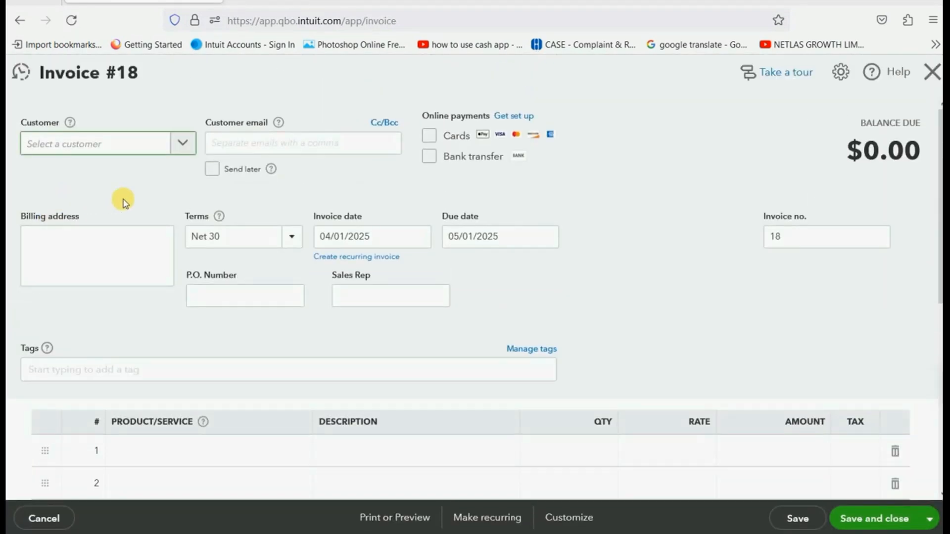
pyautogui.click(423, 244)
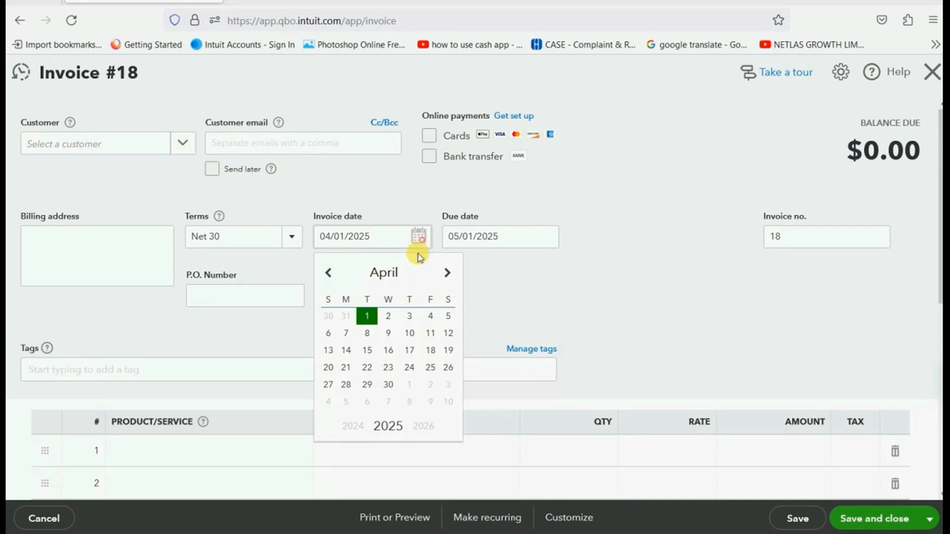
pyautogui.click(366, 316)
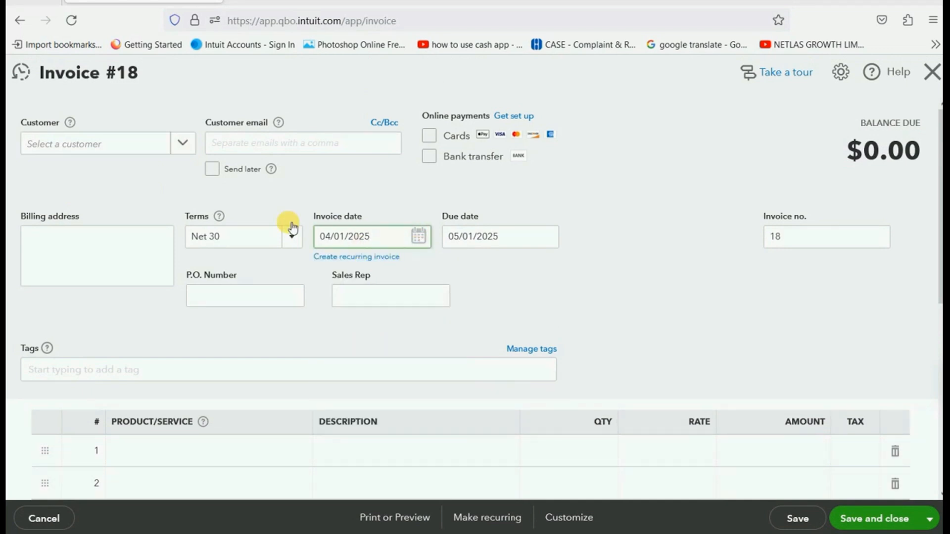
pyautogui.click(183, 144)
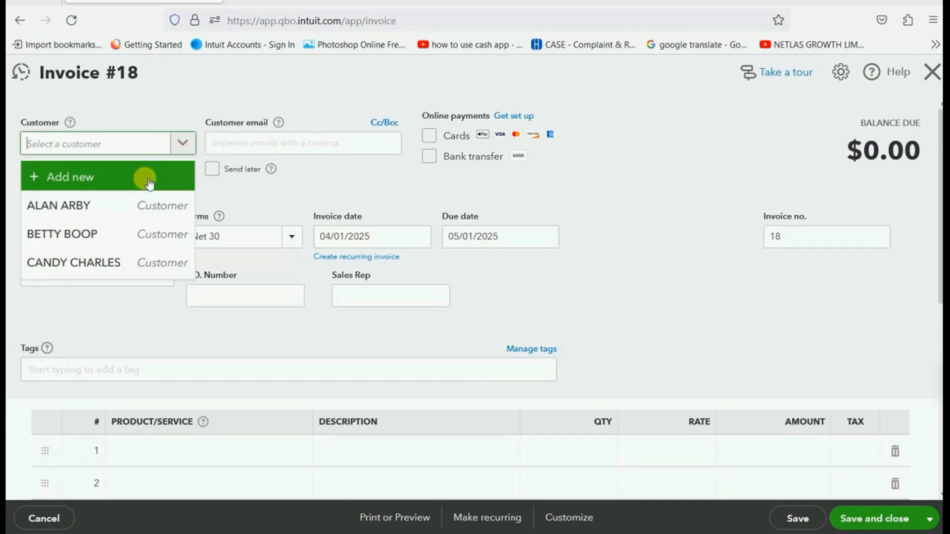
pyautogui.click(123, 263)
# Step: Set the invoice number to 17
pyautogui.scroll(-3, 636, 231)
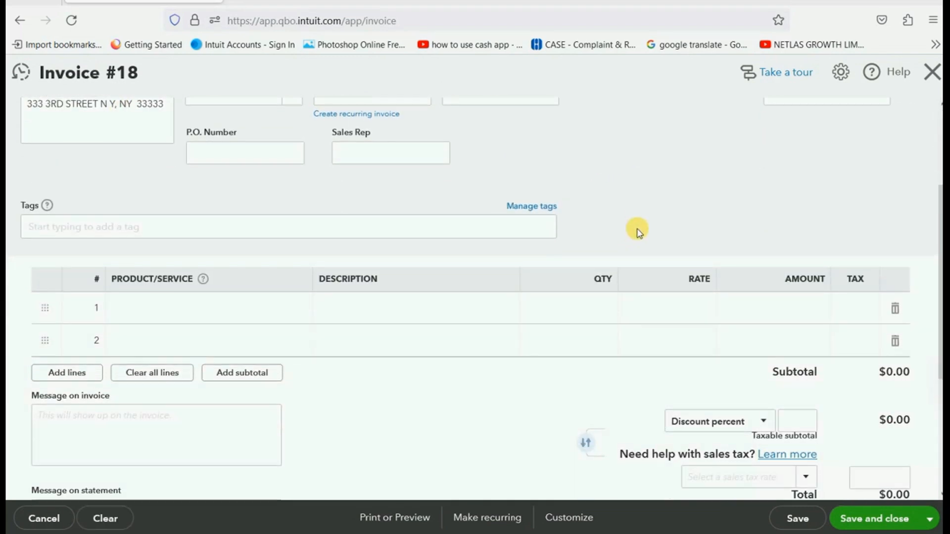
pyautogui.scroll(3, 634, 236)
pyautogui.click(822, 242)
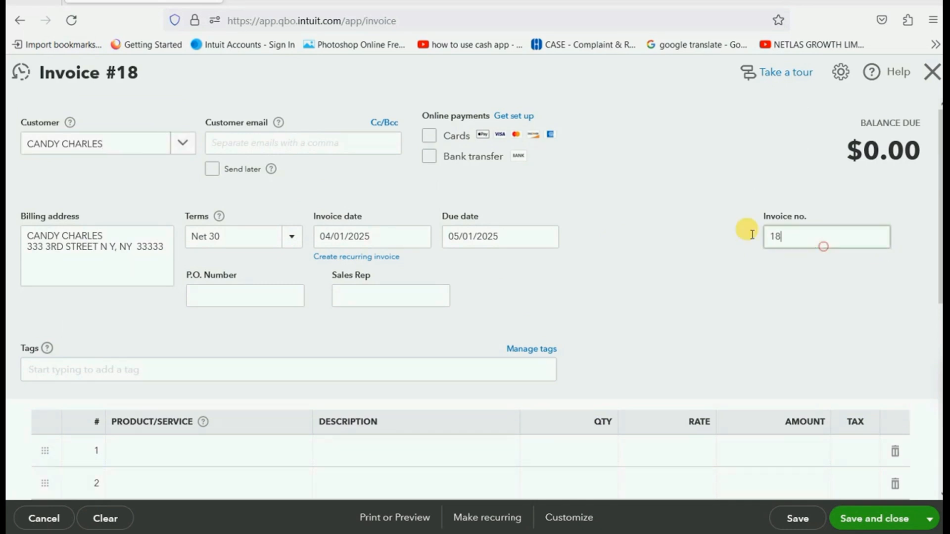
pyautogui.write('1')
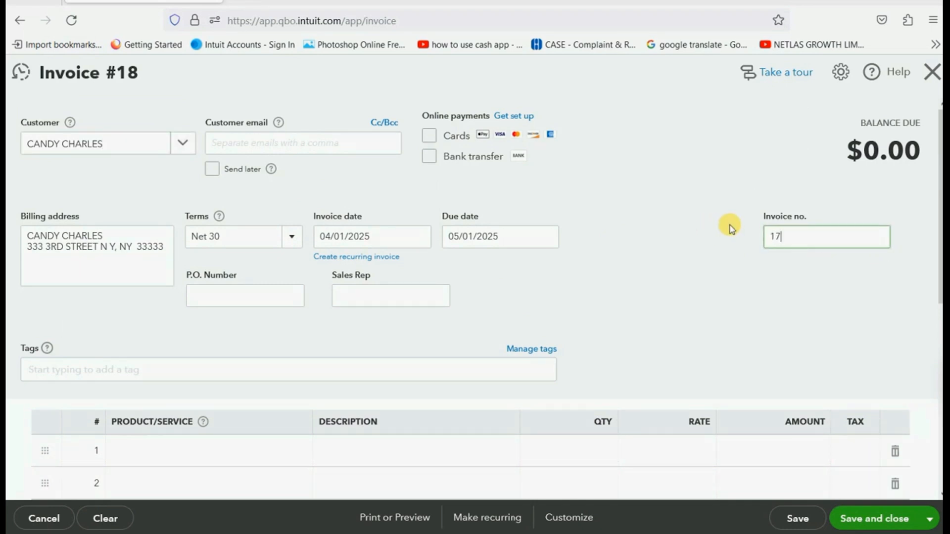
pyautogui.press('Tab')
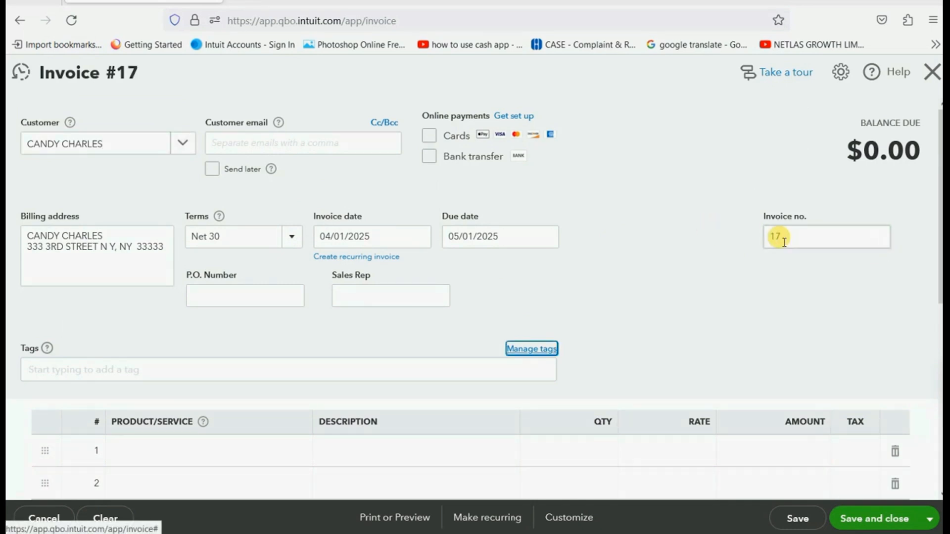
# Step: Add a PROCESSING FEE FOR RETURNED N.S.F. CHECK line with an amount of 50 to the invoice, and save and close it
pyautogui.click(275, 454)
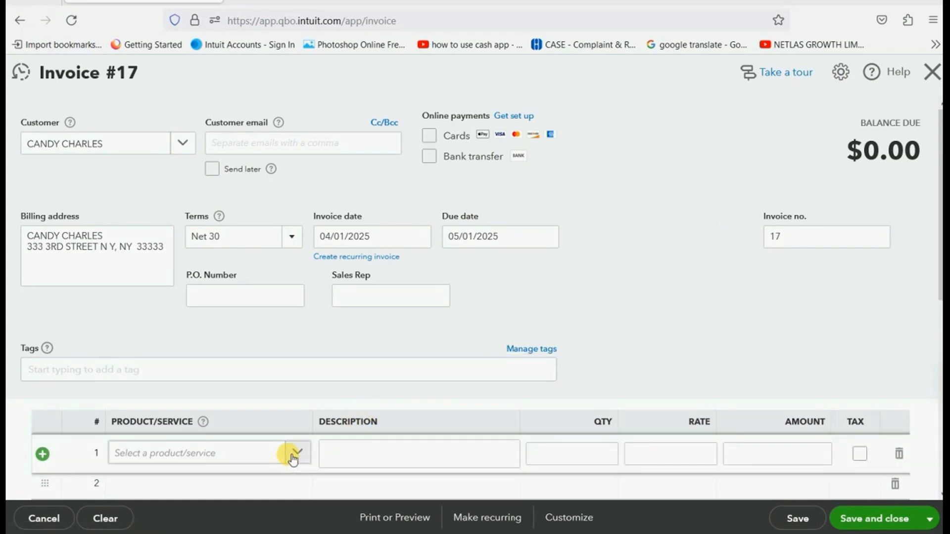
pyautogui.click(296, 453)
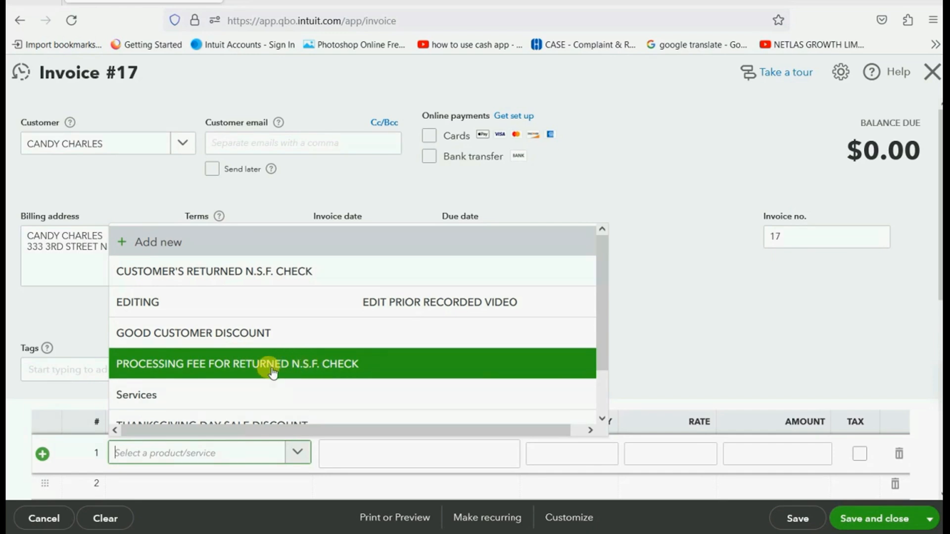
pyautogui.click(360, 364)
pyautogui.click(806, 451)
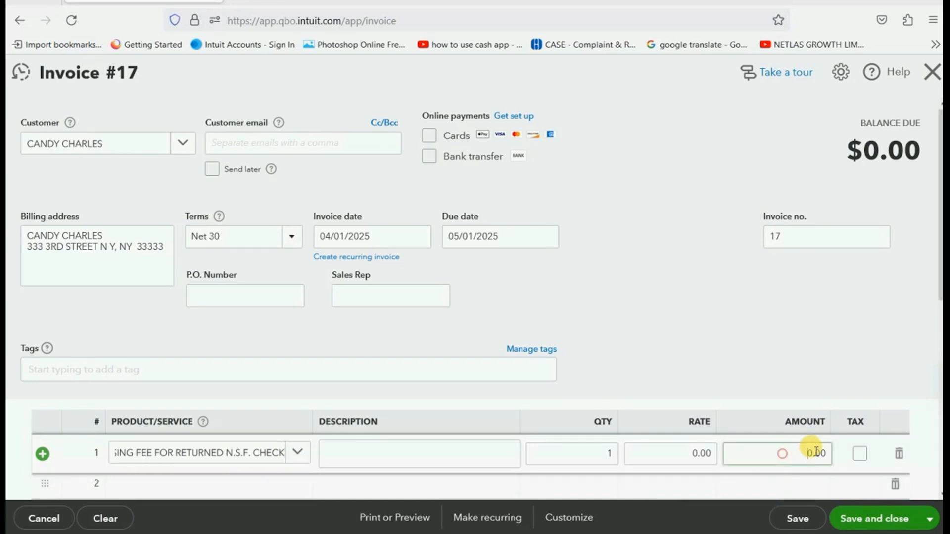
pyautogui.write('50')
pyautogui.click(853, 443)
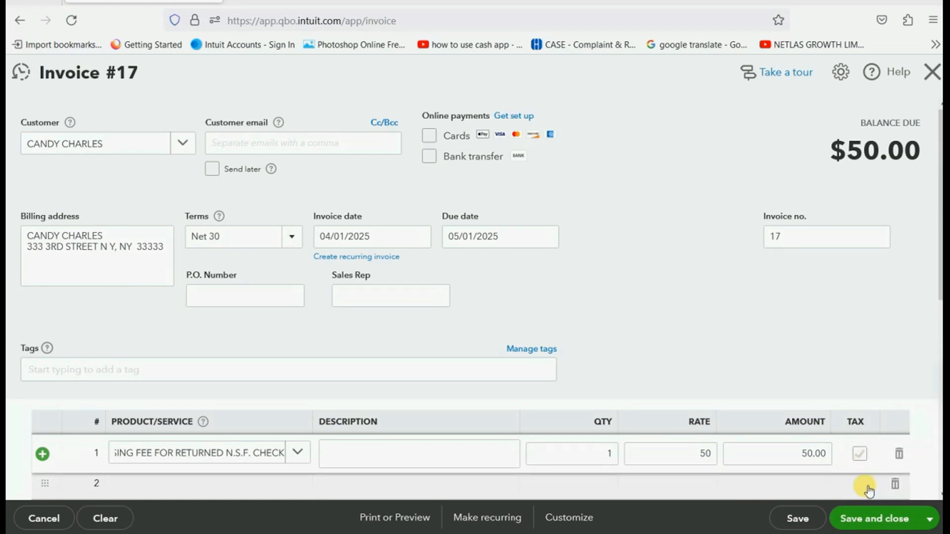
pyautogui.click(865, 520)
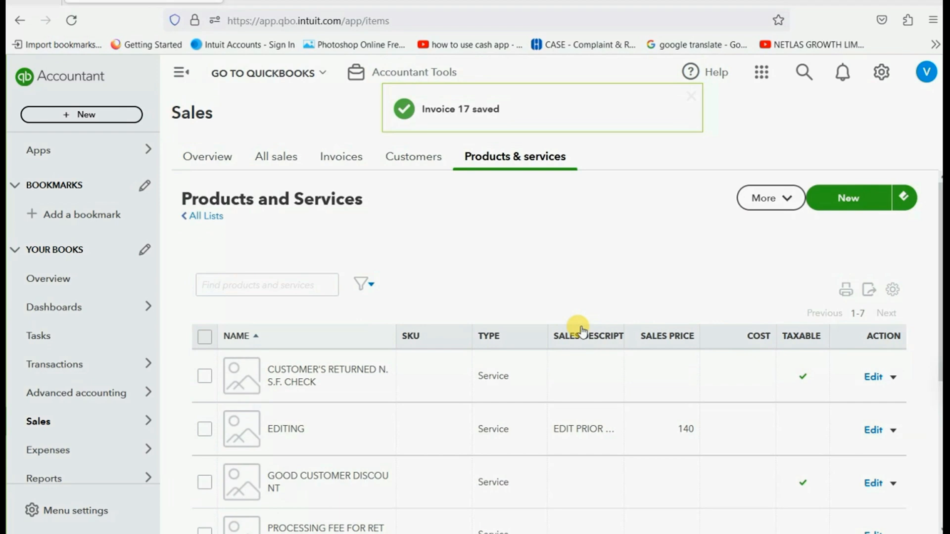
# Step: Open the customized Trial Balance report and check the INCOME FROM N.S.F. CHECK PROCESSING and ACCOUNTS RECEIVABLE balances
pyautogui.scroll(-3, 84, 346)
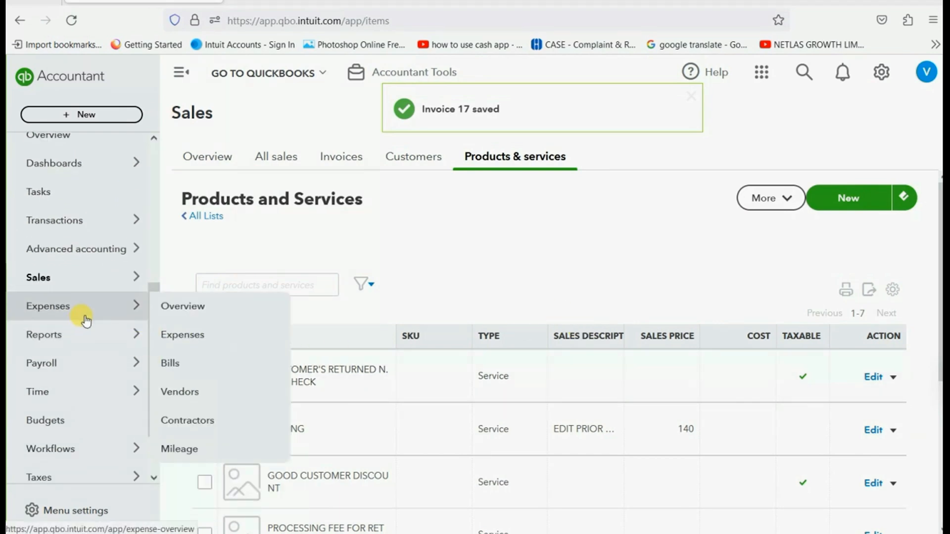
pyautogui.click(77, 333)
pyautogui.scroll(-2, 341, 430)
pyautogui.scroll(-1, 342, 434)
pyautogui.click(244, 454)
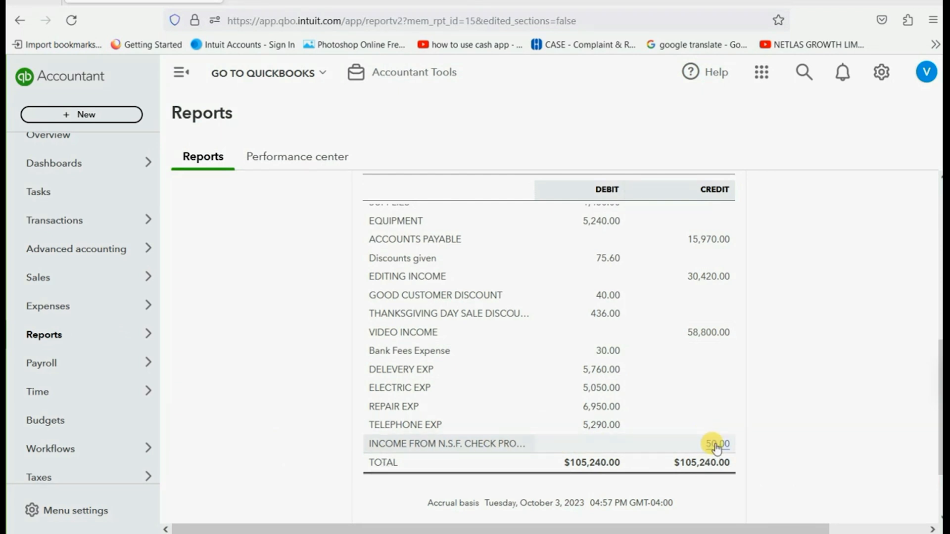
pyautogui.scroll(3, 731, 423)
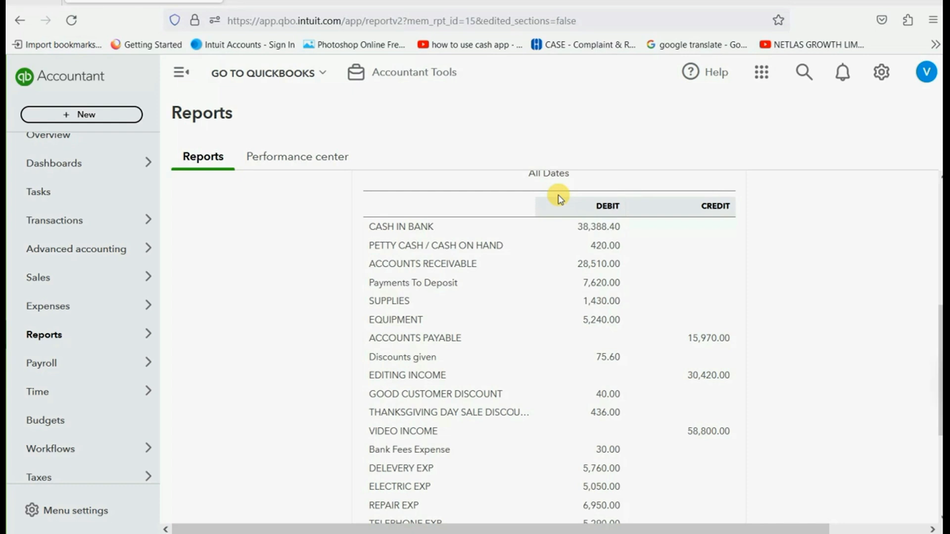
# Step: Open the customized Open Invoices report and review the invoices listed for the customer with the returned check
pyautogui.click(73, 333)
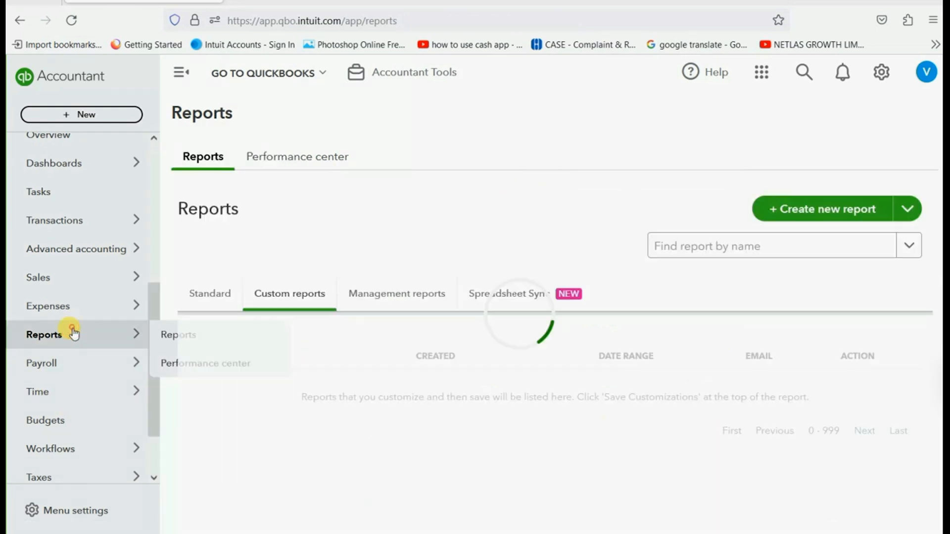
pyautogui.scroll(-1, 243, 422)
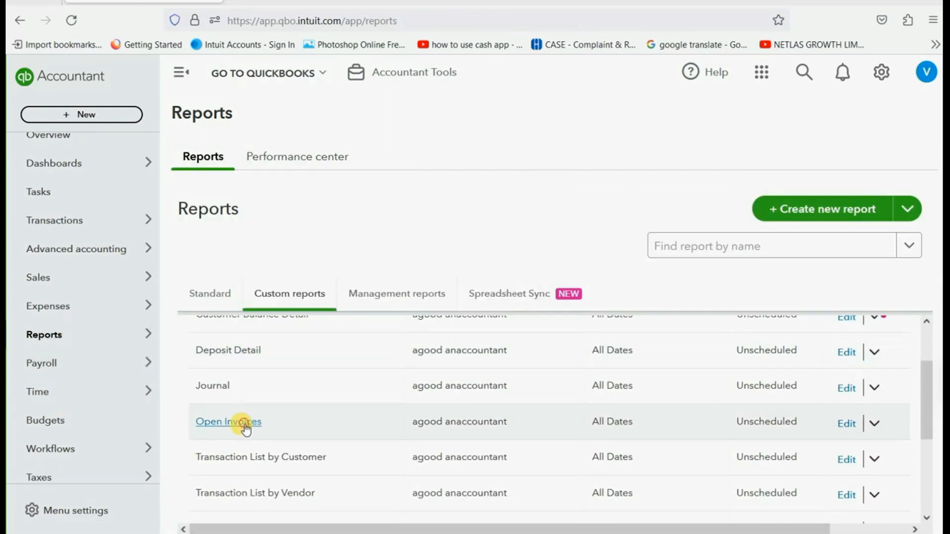
pyautogui.click(244, 422)
pyautogui.scroll(-4, 462, 389)
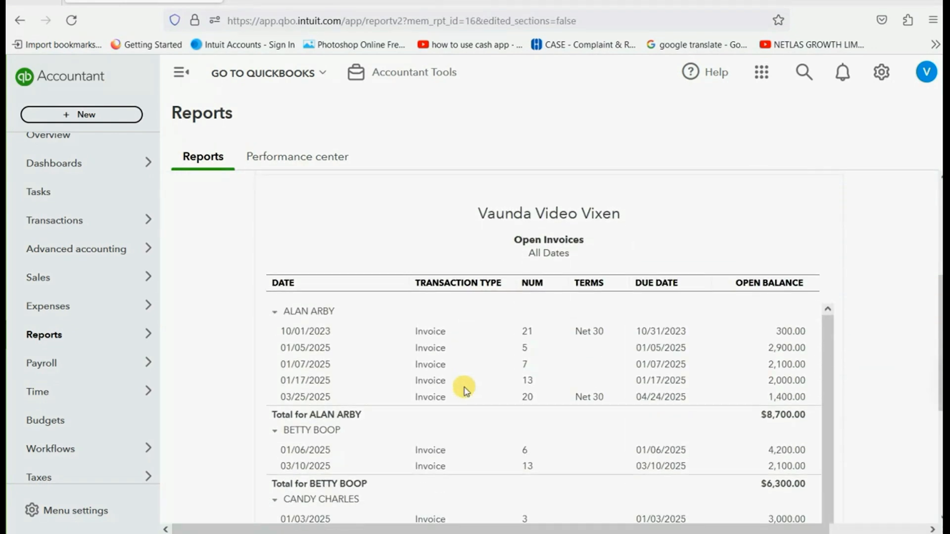
pyautogui.scroll(-5, 452, 388)
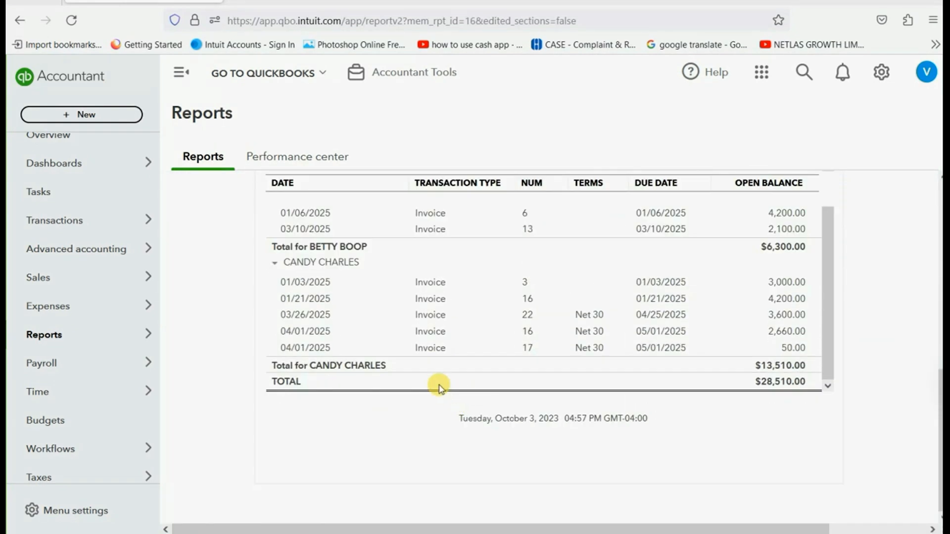
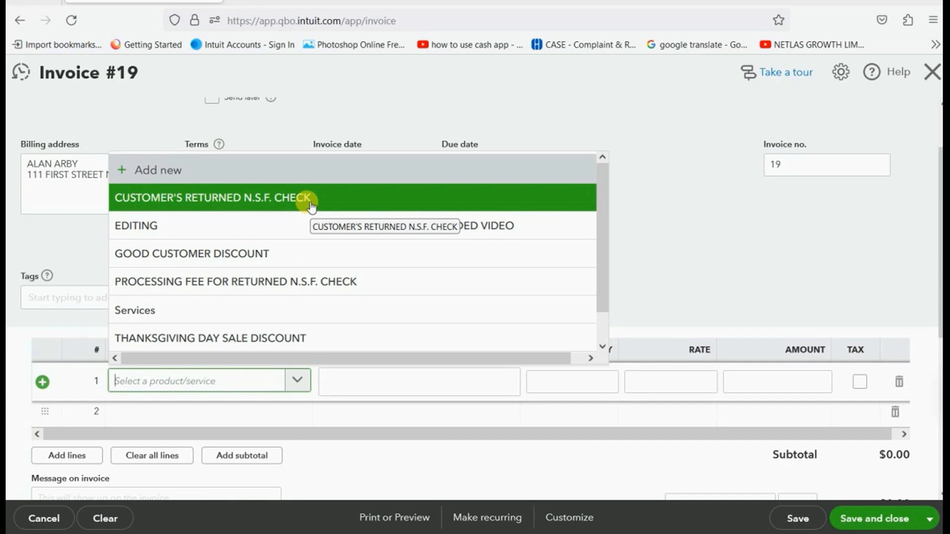
# Step: Add CUSTOMER'S RETURNED N.S.F. CHECK as the first line of invoice 19, untaxed, with an amount of 6,000
pyautogui.click(311, 205)
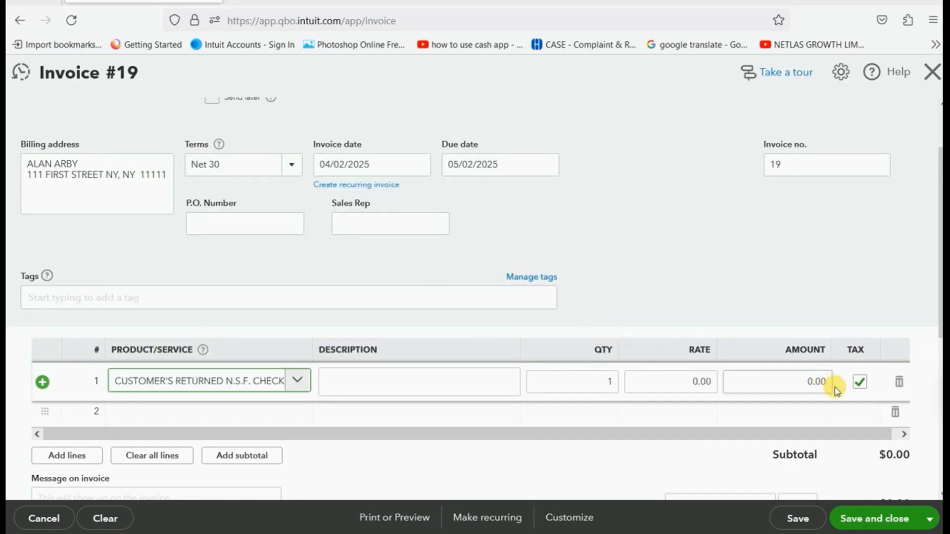
pyautogui.click(859, 382)
pyautogui.click(799, 379)
pyautogui.write('6')
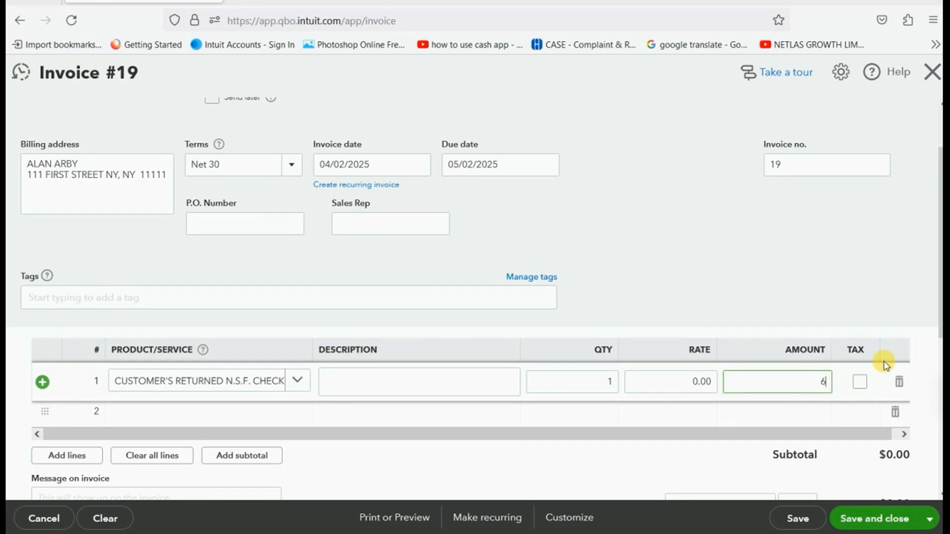
pyautogui.press('Tab')
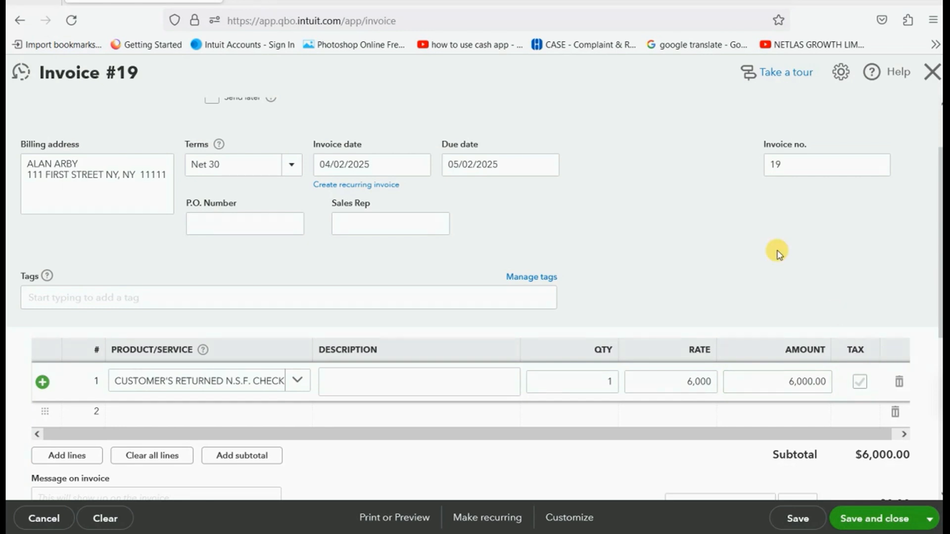
# Step: Add a second line PROCESSING FEE FOR RETURNED N.S.F. CHECK with an amount of 50, and save and close the invoice
pyautogui.scroll(-2, 761, 257)
pyautogui.click(269, 336)
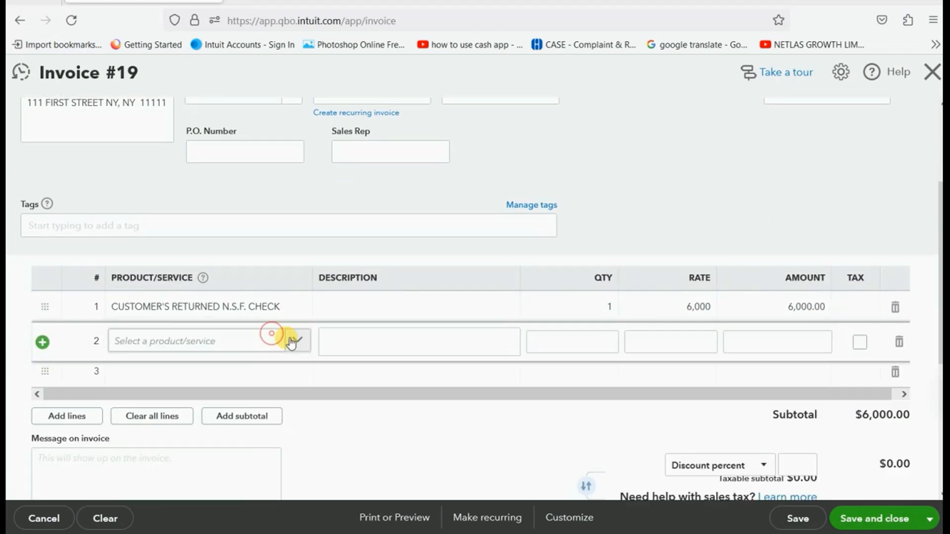
pyautogui.click(296, 341)
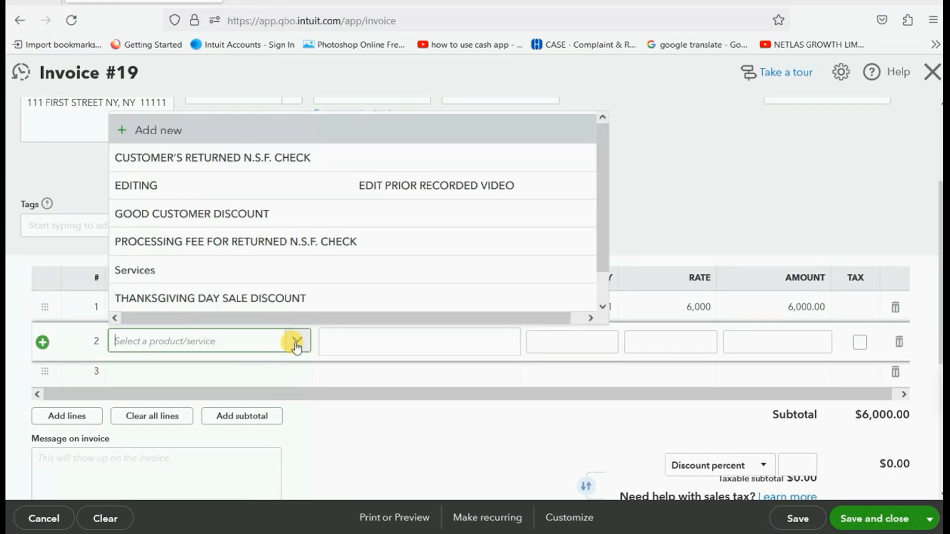
pyautogui.click(318, 244)
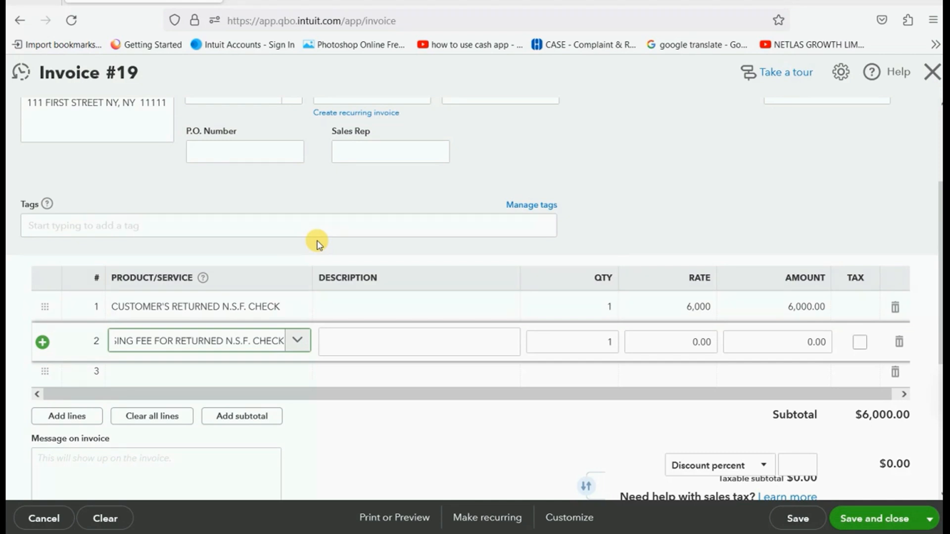
pyautogui.moveTo(754, 344); pyautogui.dragTo(844, 354)
pyautogui.write('50')
pyautogui.press('Tab')
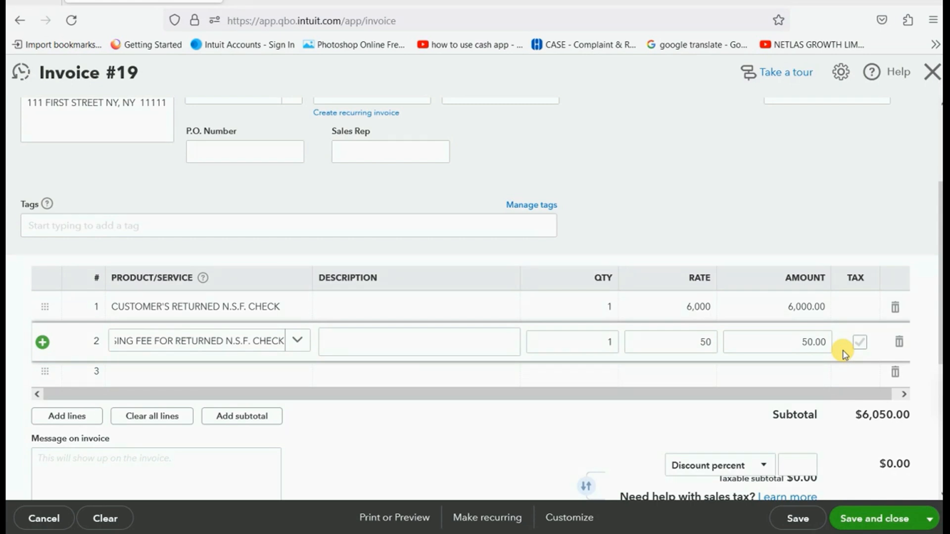
pyautogui.click(928, 521)
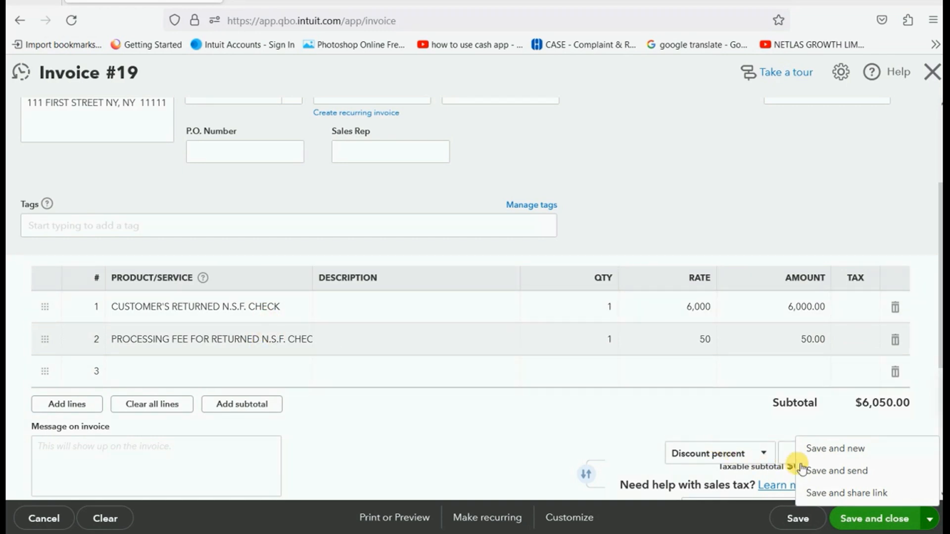
pyautogui.click(864, 515)
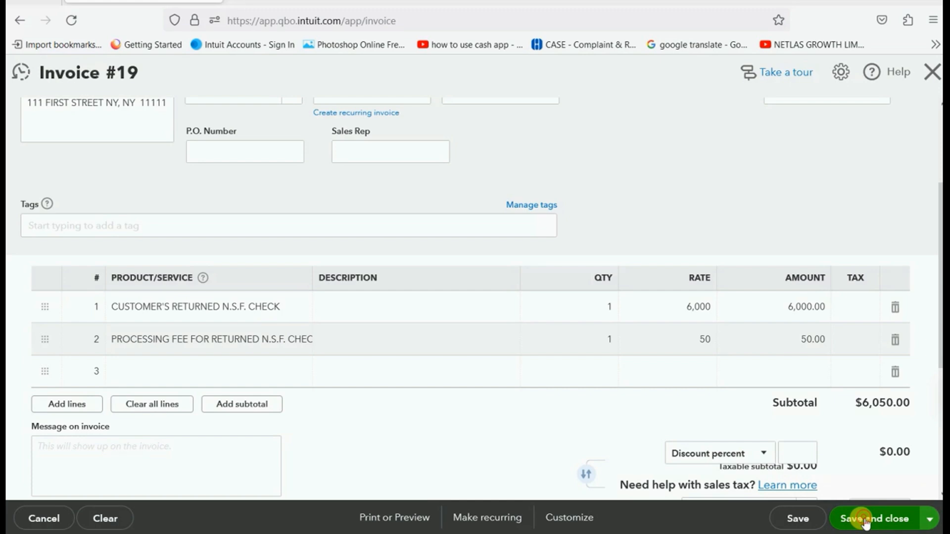
pyautogui.click(603, 340)
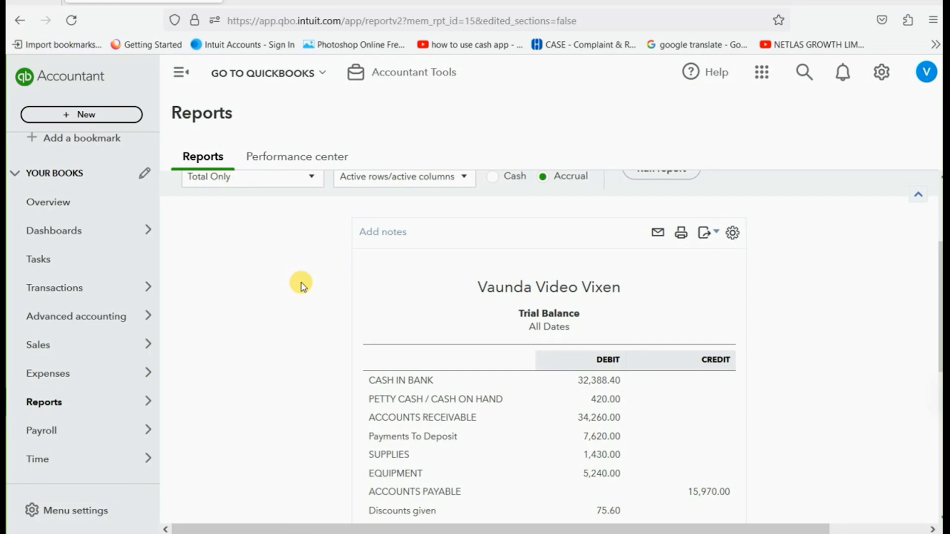
# Step: Start a new expense and set its reference number to 191919
pyautogui.click(95, 117)
pyautogui.click(159, 196)
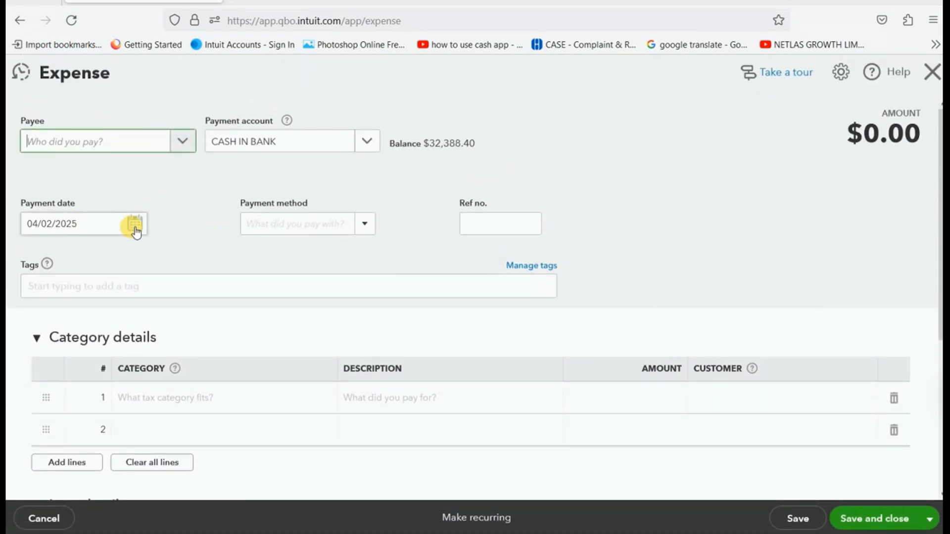
pyautogui.click(183, 144)
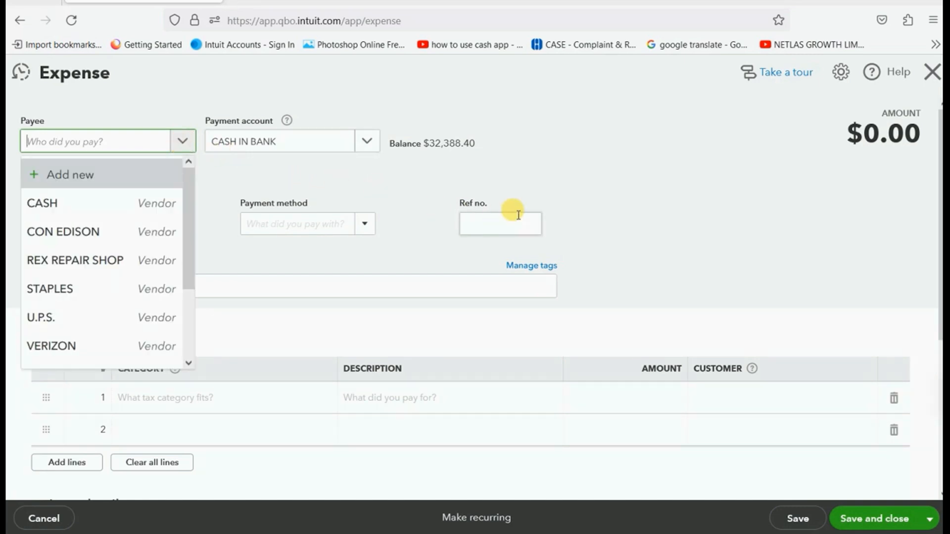
pyautogui.click(501, 223)
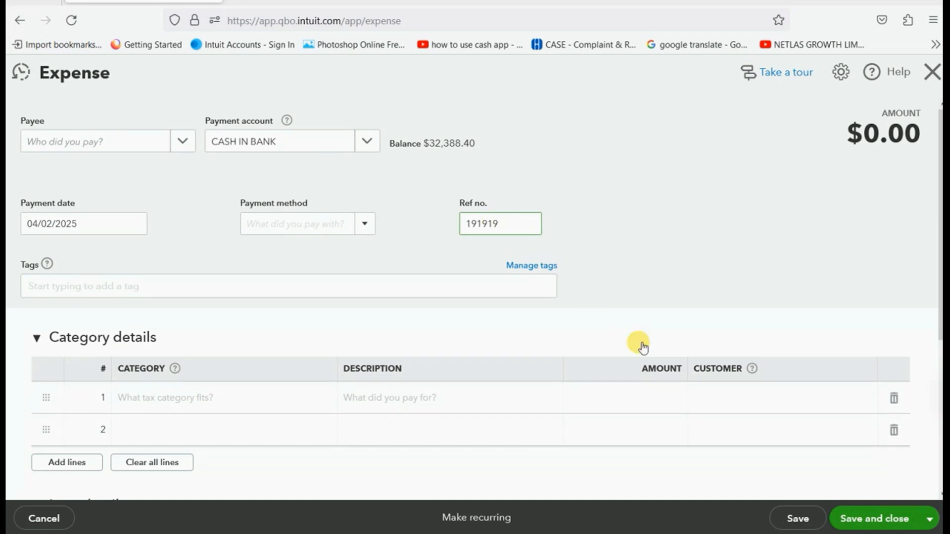
# Step: Categorize the expense's first line as Bank Fees Expense with an amount of 30
pyautogui.click(310, 403)
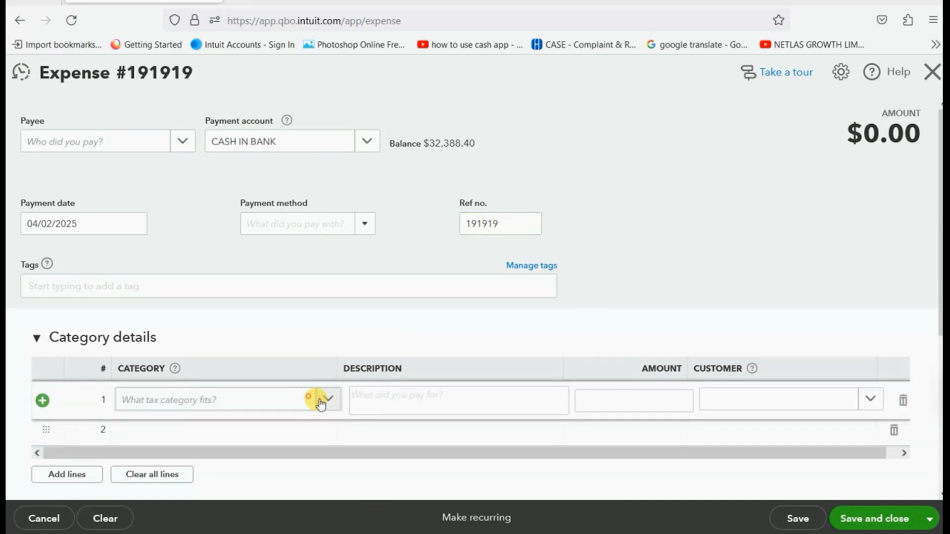
pyautogui.write('bank')
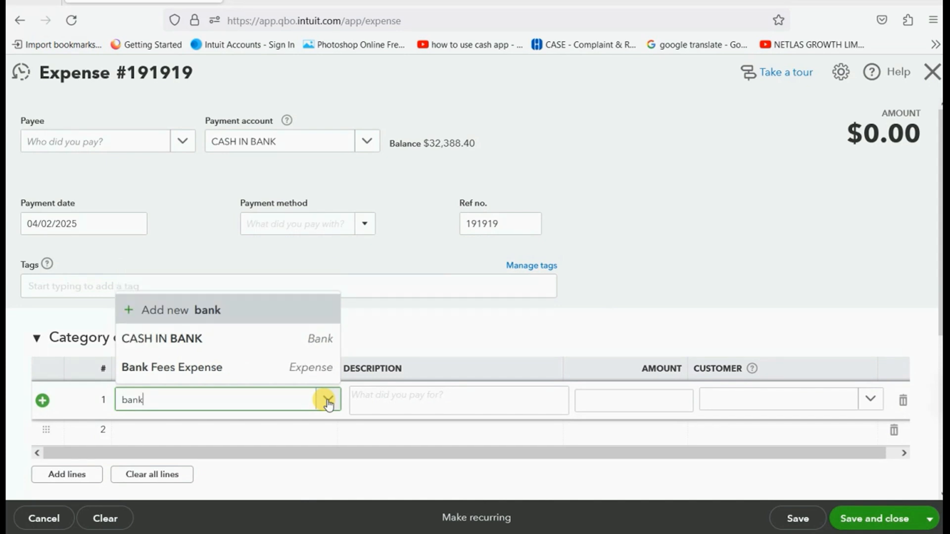
pyautogui.click(303, 367)
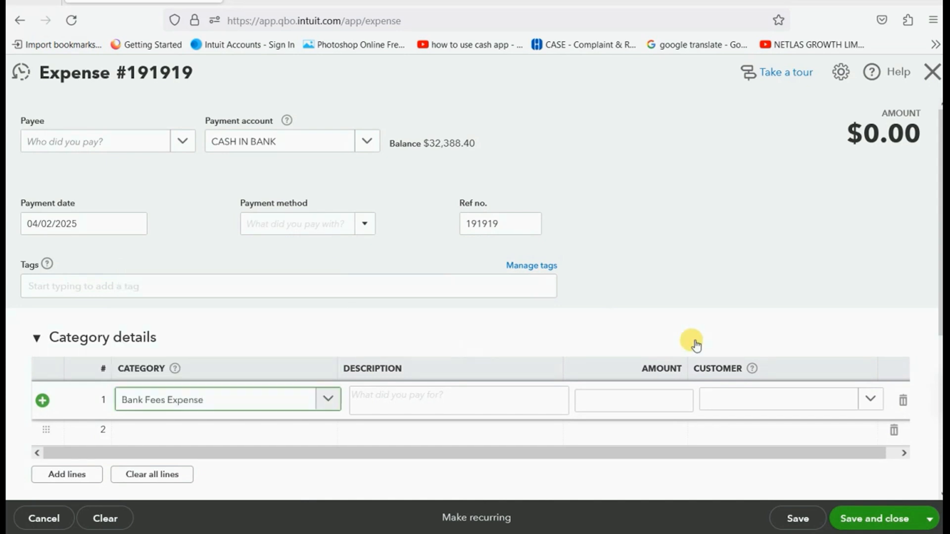
pyautogui.click(680, 398)
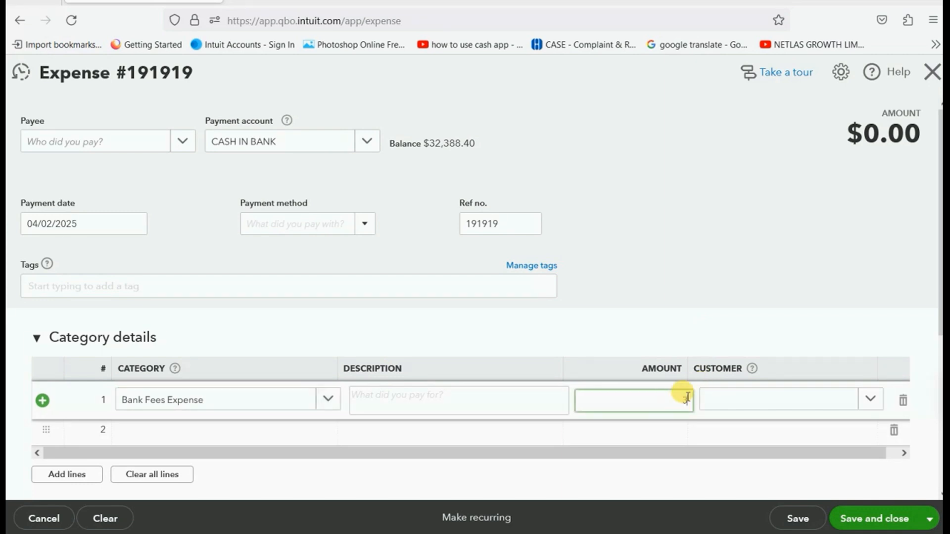
pyautogui.press('Tab')
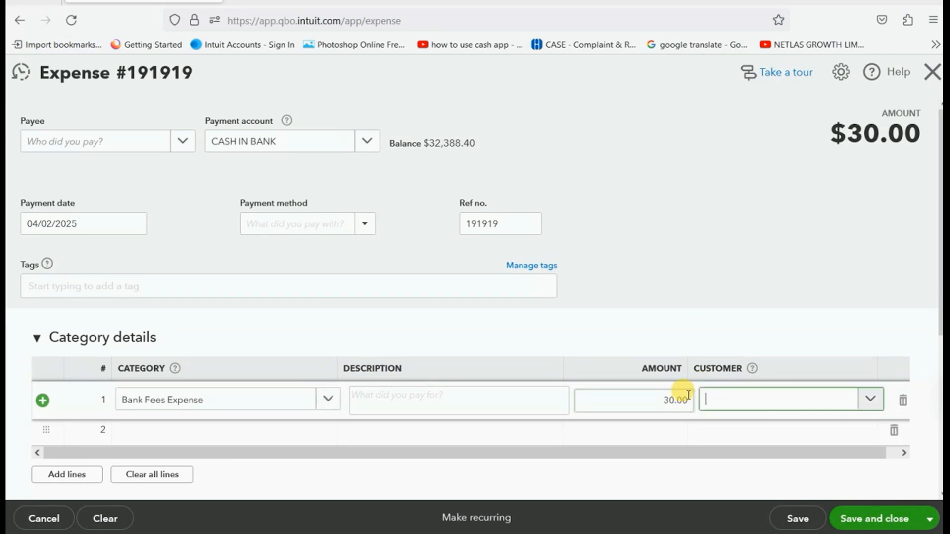
# Step: Assign the bank fee line to the customer with the returned check, and save and close the expense
pyautogui.click(870, 400)
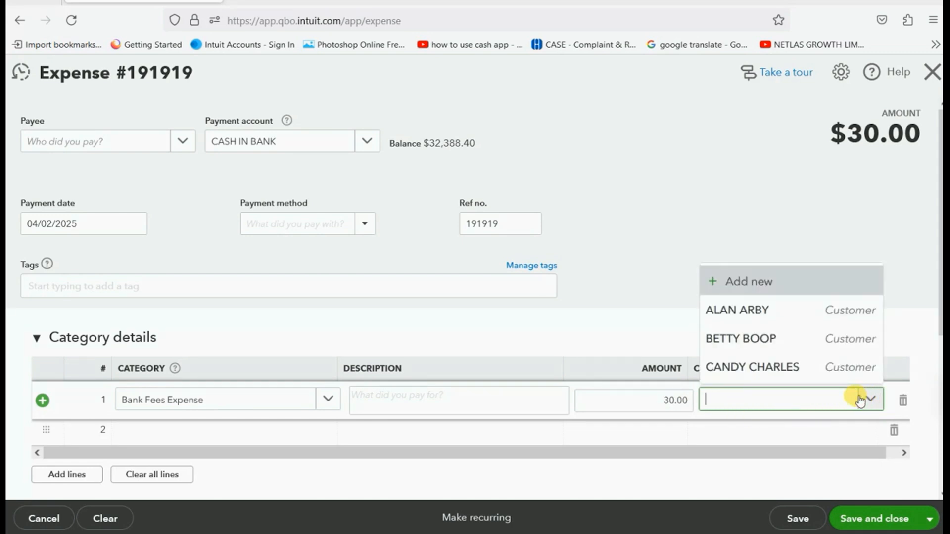
pyautogui.click(775, 315)
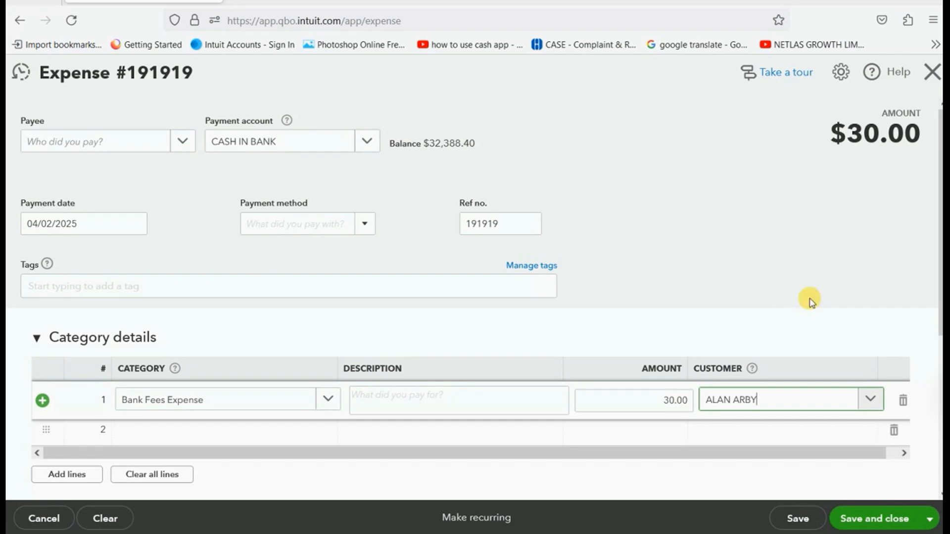
pyautogui.click(876, 399)
pyautogui.click(876, 399)
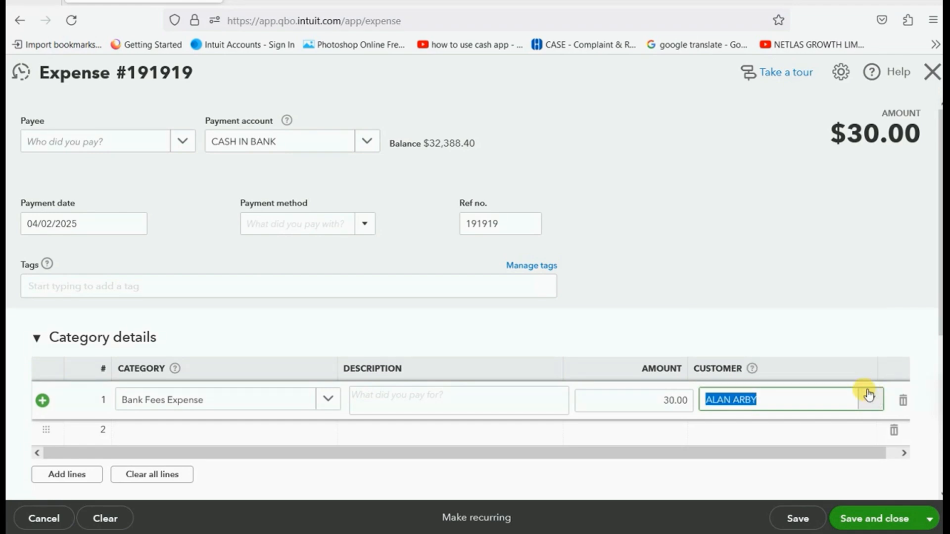
pyautogui.click(872, 517)
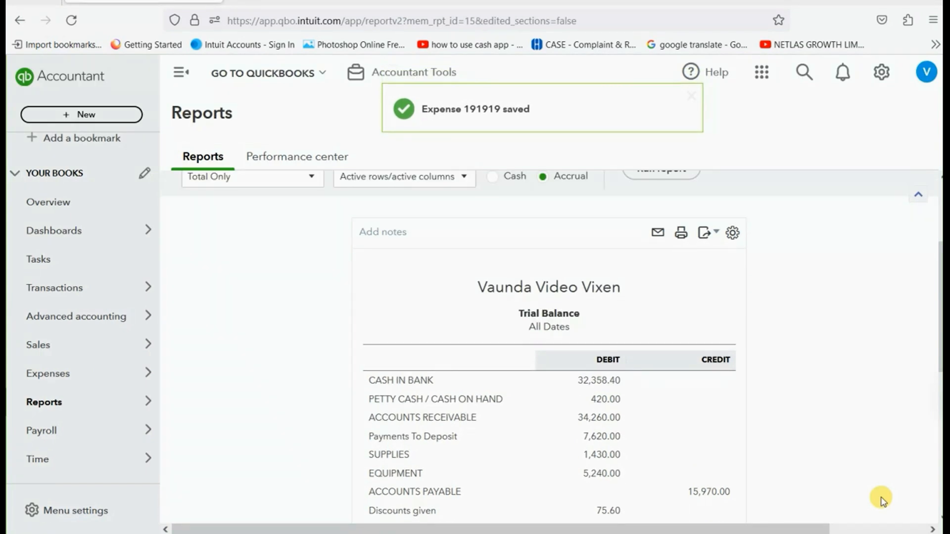
# Step: Review the accounts in the Trial Balance and open the CASH IN BANK transaction details to examine the 04/02/2025 entries and their amounts
pyautogui.scroll(-3, 855, 341)
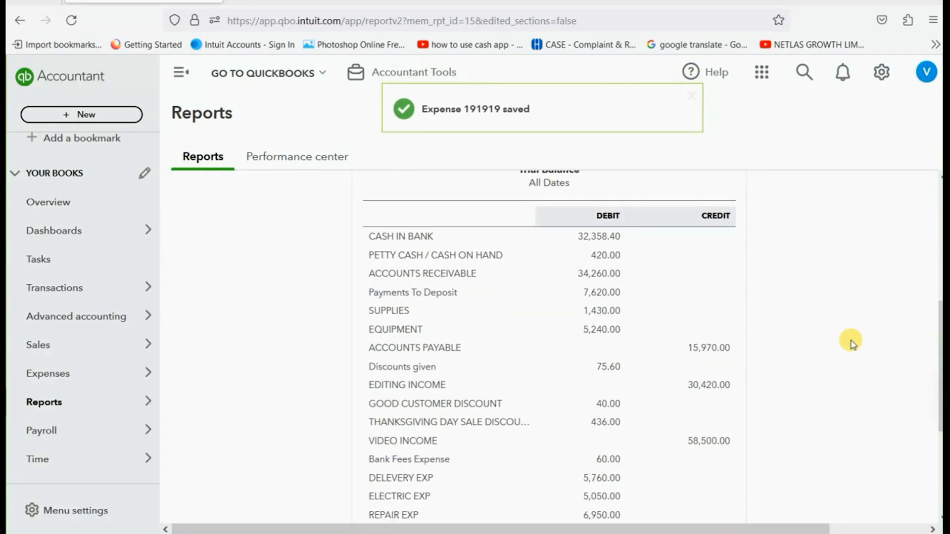
pyautogui.scroll(-2, 844, 337)
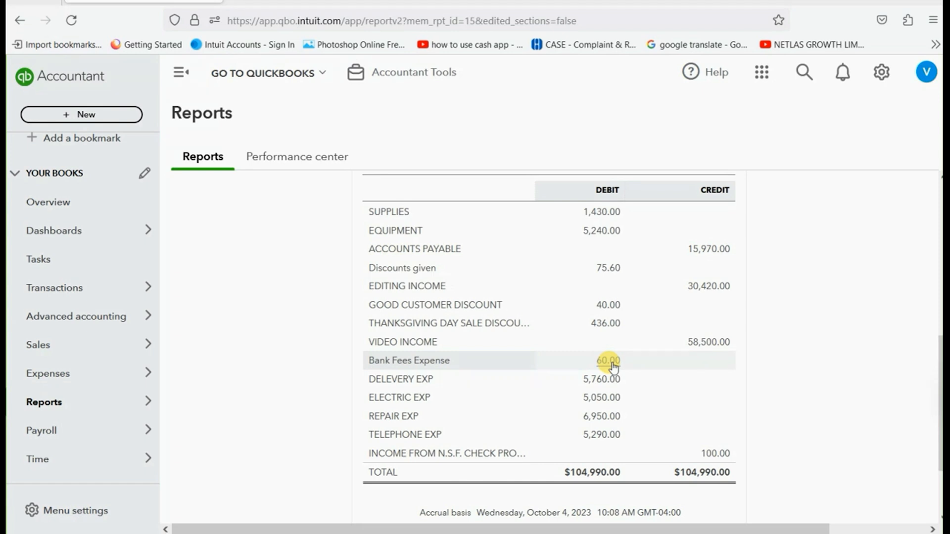
pyautogui.scroll(3, 613, 367)
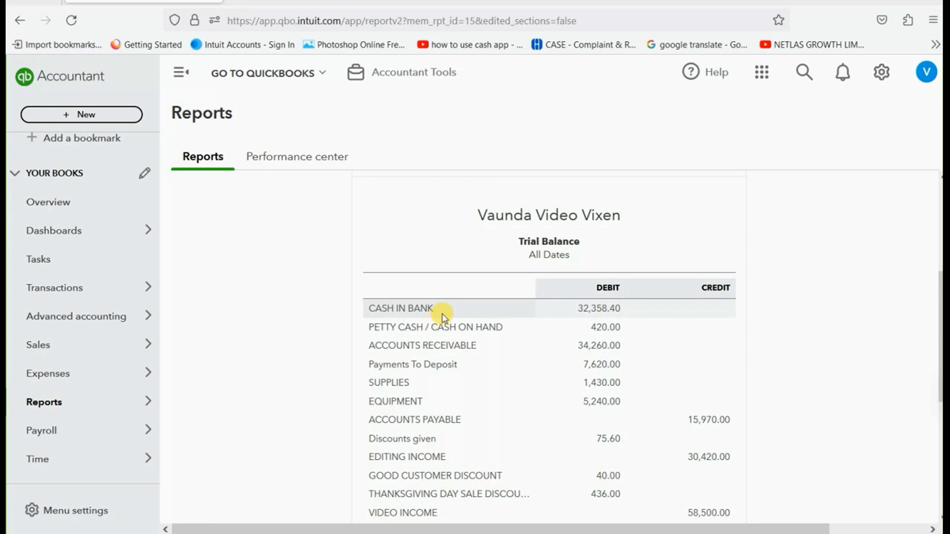
pyautogui.doubleClick(598, 309)
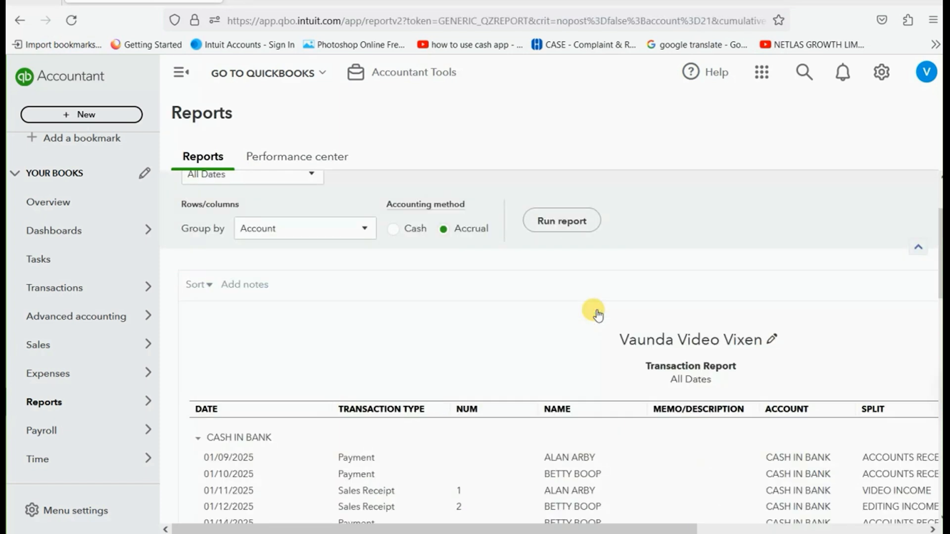
pyautogui.scroll(-10, 598, 314)
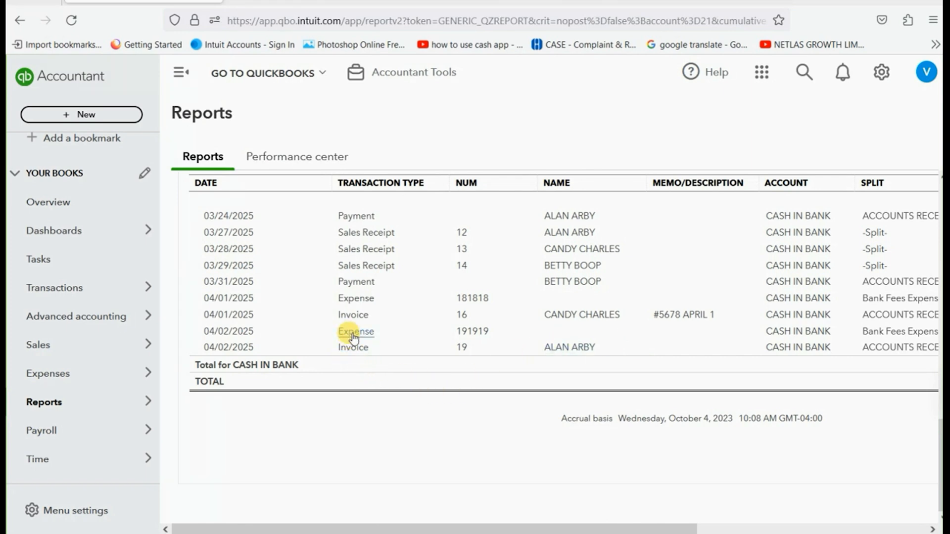
pyautogui.moveTo(447, 523); pyautogui.dragTo(639, 523)
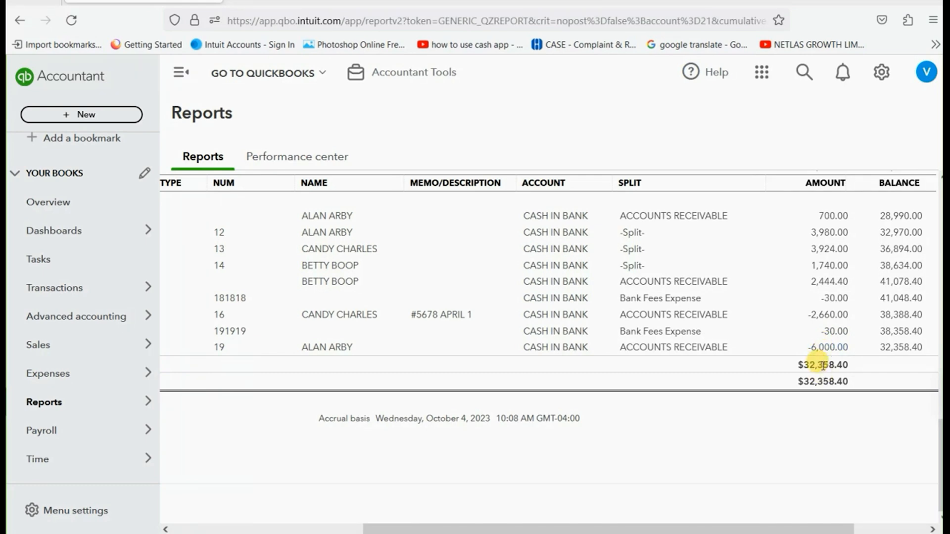
pyautogui.moveTo(782, 524); pyautogui.dragTo(632, 523)
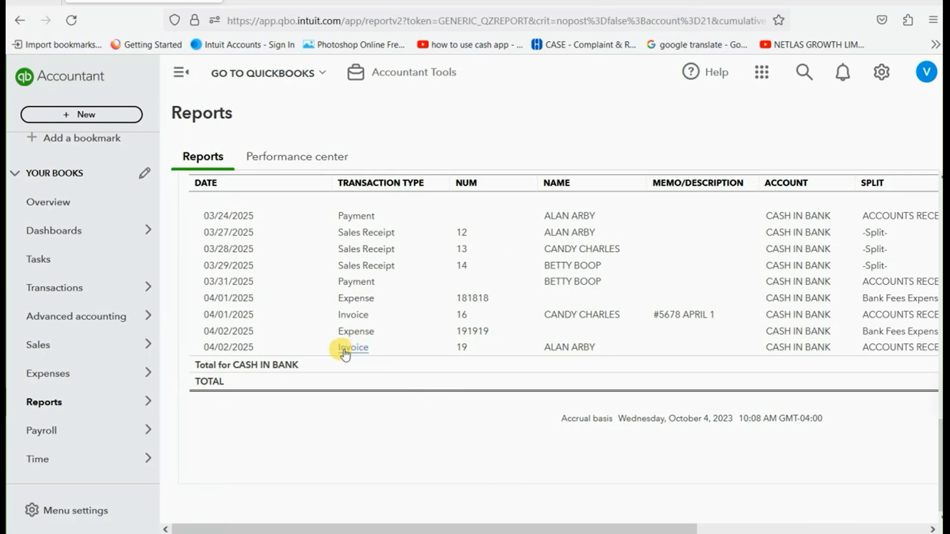
# Step: Open the customized Open Invoices report and examine the open invoices grouped by customer
pyautogui.click(46, 400)
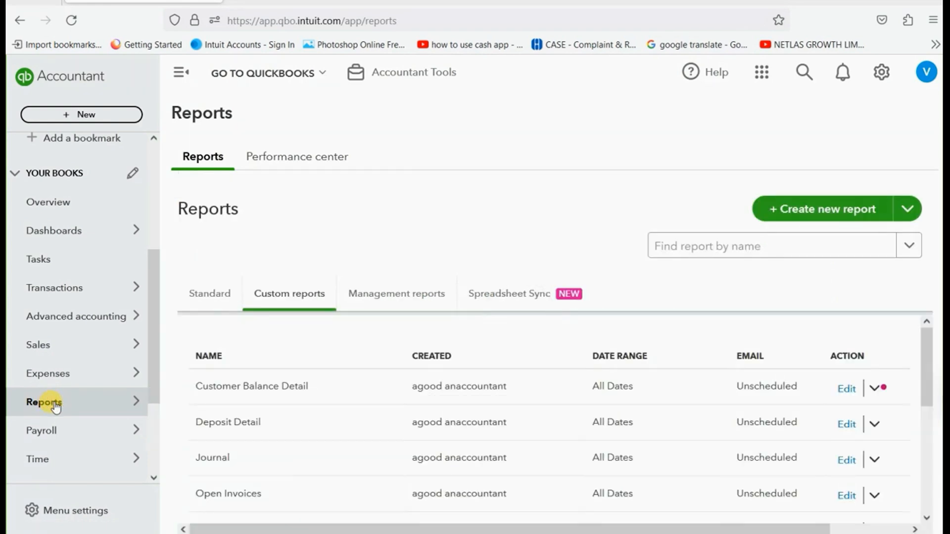
pyautogui.scroll(-1, 317, 422)
pyautogui.click(250, 421)
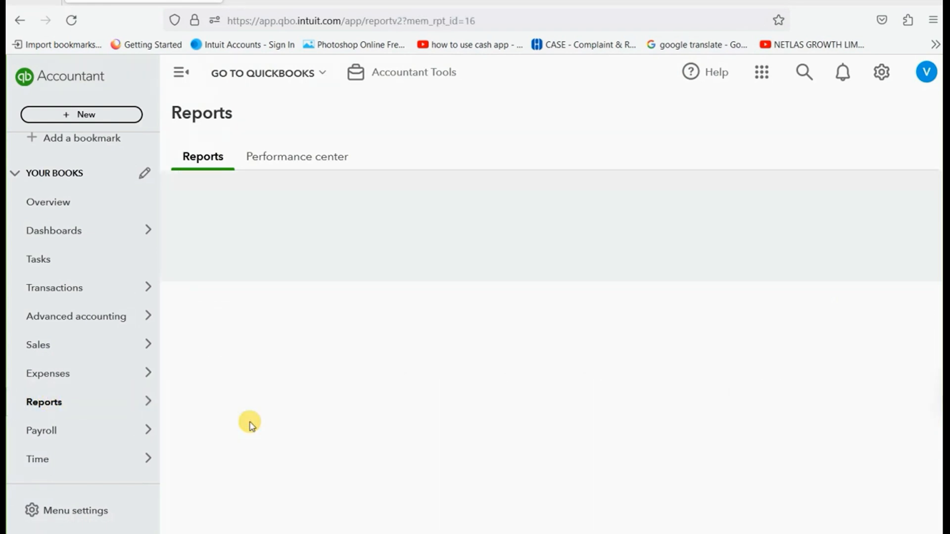
pyautogui.scroll(-5, 553, 323)
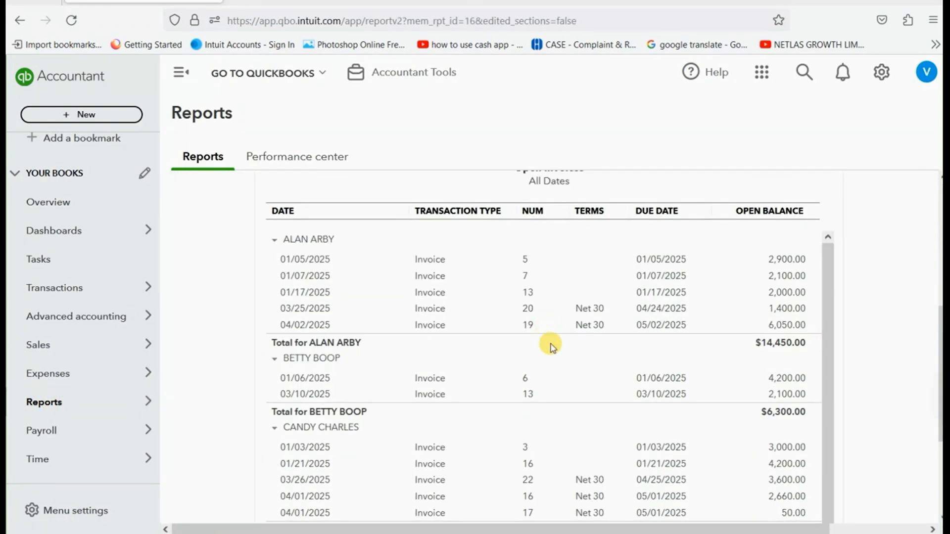